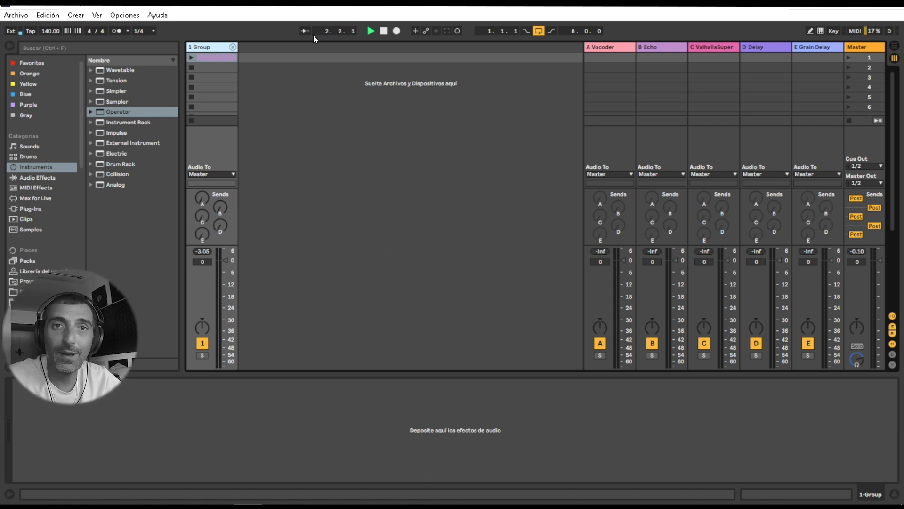
Stop playback, search the drum presets for 909 and load the 909 Core Kit onto a new MIDI track.
key(space)
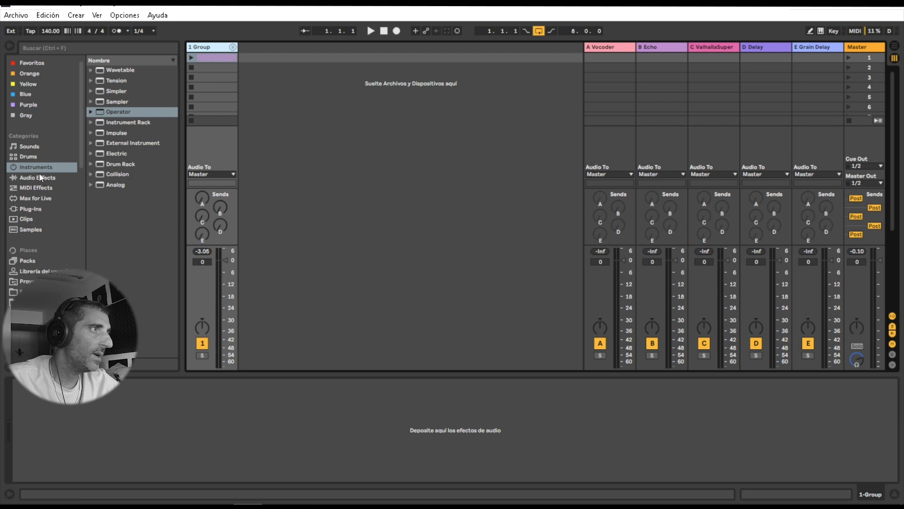
click(42, 156)
click(96, 47)
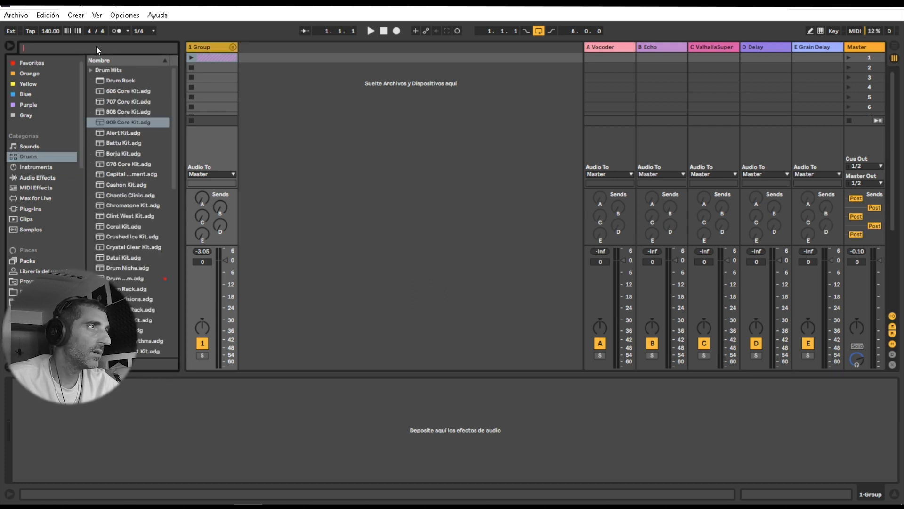
text(909)
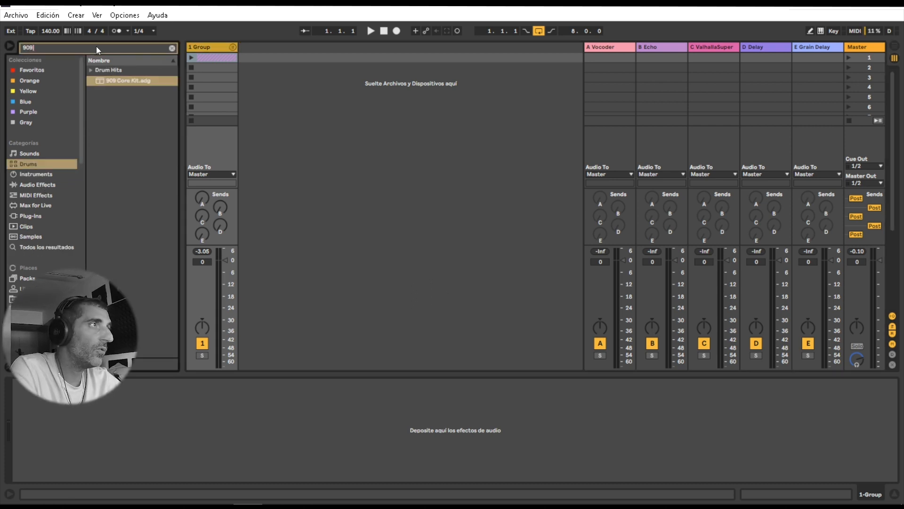
click(117, 81)
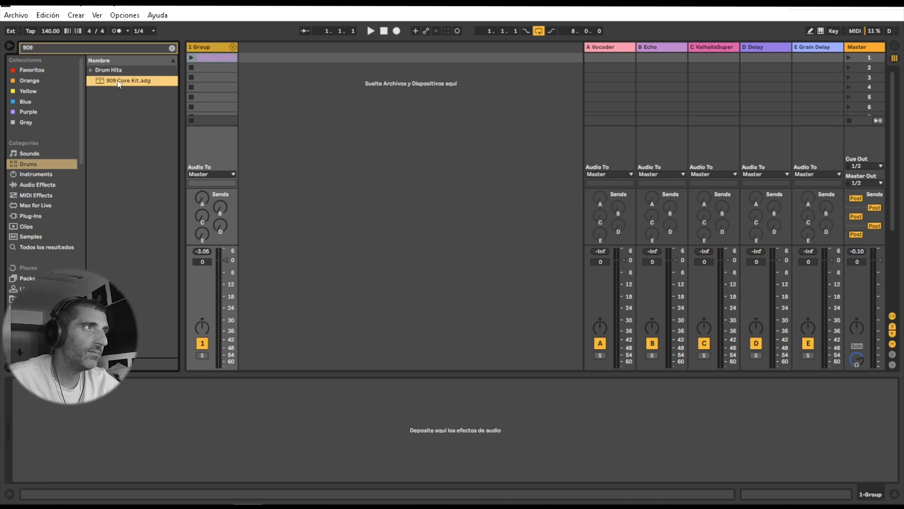
drag(117, 80, 281, 58)
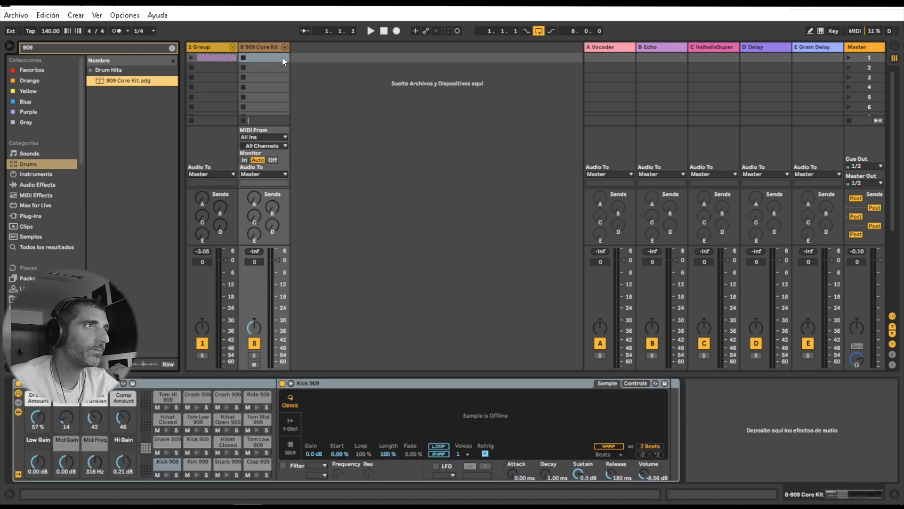
Clear the preset search, hide the browser and unfold the 909 Core Kit track's individual drum chains in the mixer.
click(172, 47)
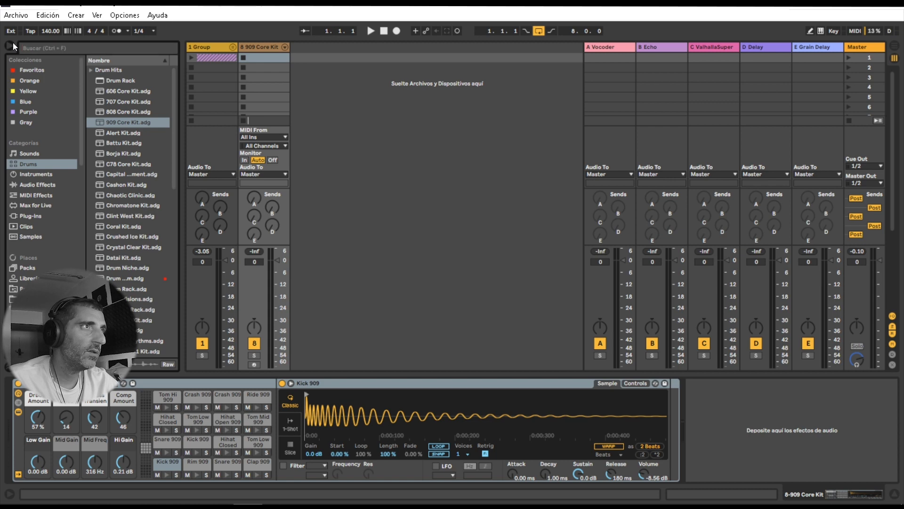
click(12, 43)
click(117, 48)
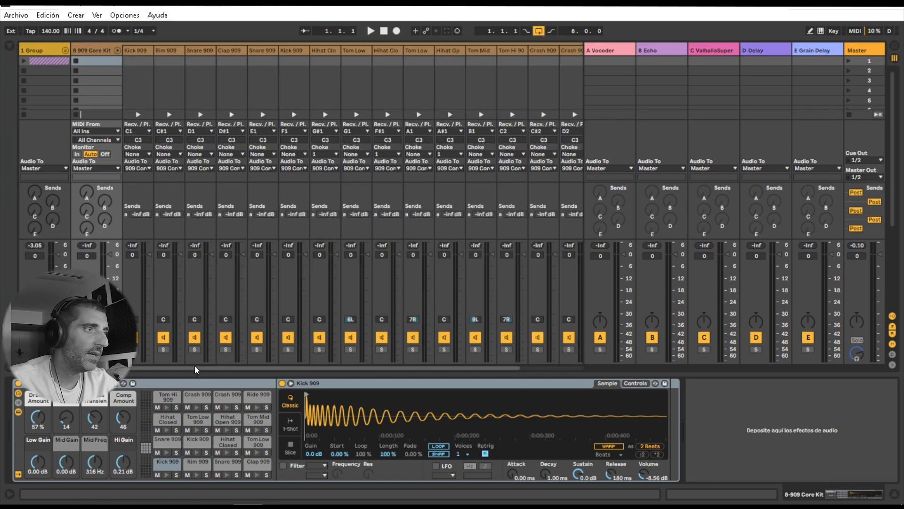
drag(194, 366, 155, 339)
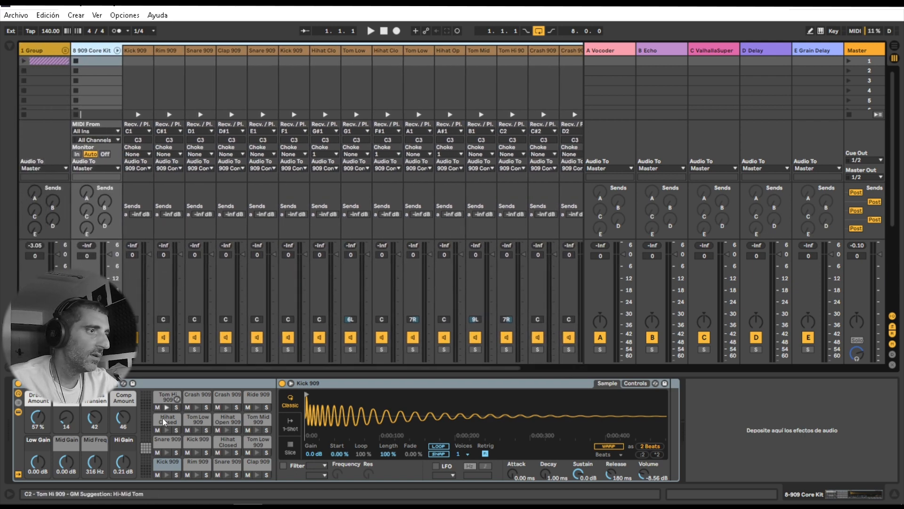
Audition the C1 kick, rim, D1 snare, clap, G1 low tom and F#1 closed hi-hat pads of the 909 kit.
click(166, 475)
click(197, 474)
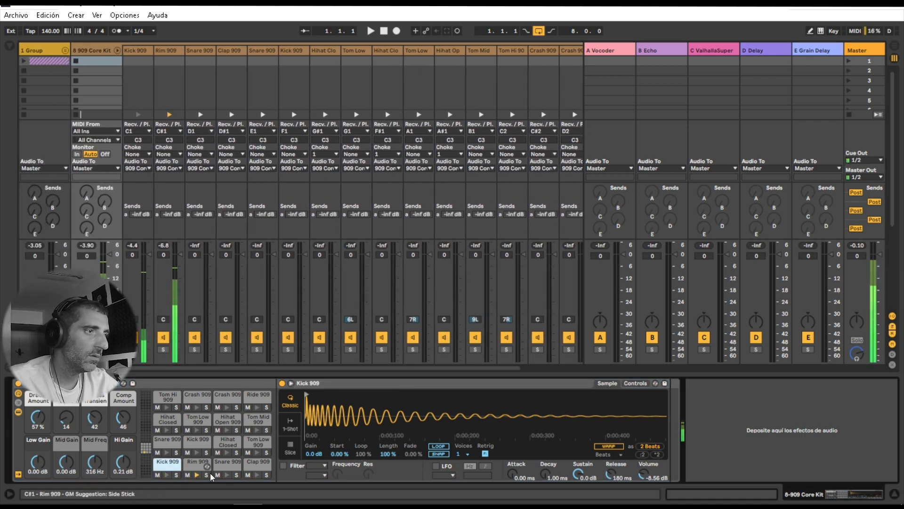
click(227, 474)
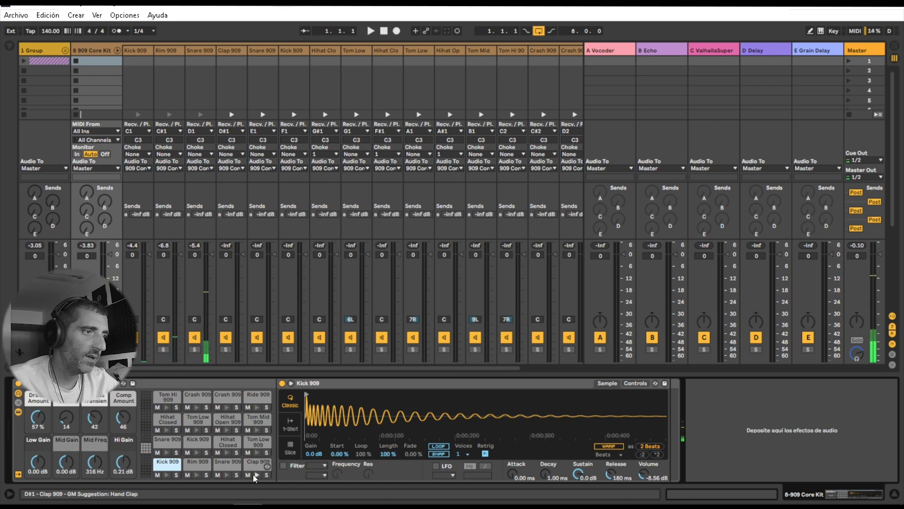
click(254, 474)
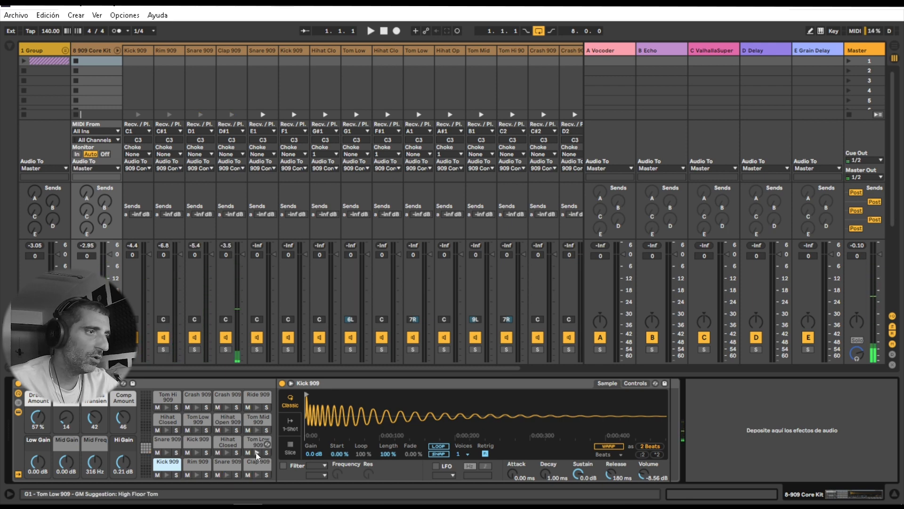
click(254, 452)
click(228, 453)
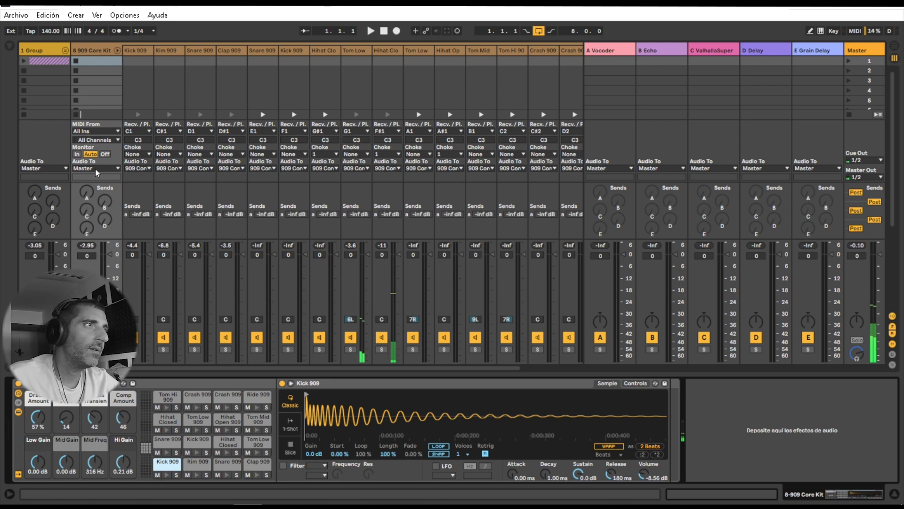
Create and launch a one-bar MIDI clip in the 909 track's first slot, with F1 kick notes on beats 1, 1.2, 1.3 and 1.4.
double_click(92, 60)
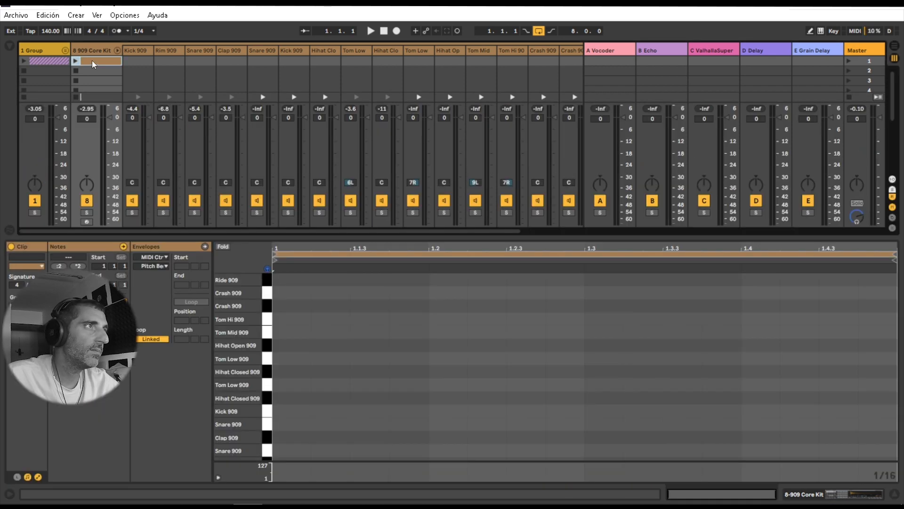
click(77, 59)
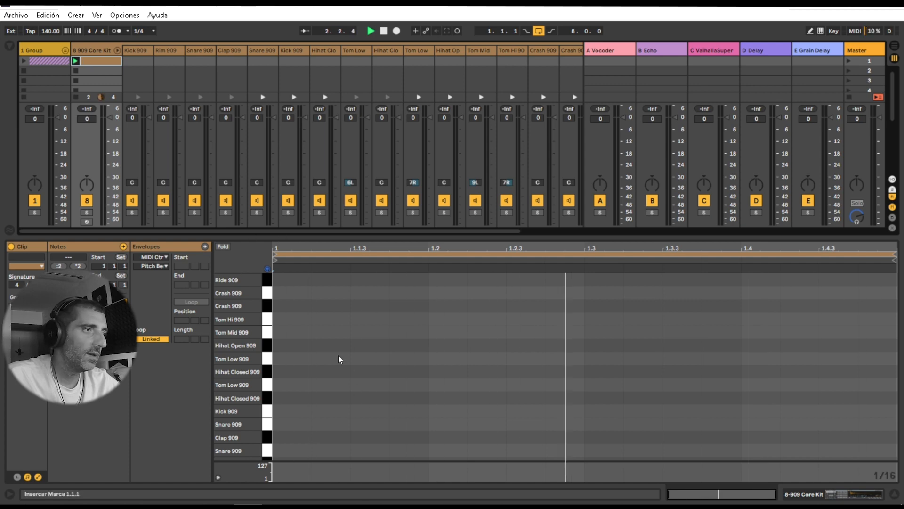
double_click(287, 412)
double_click(446, 408)
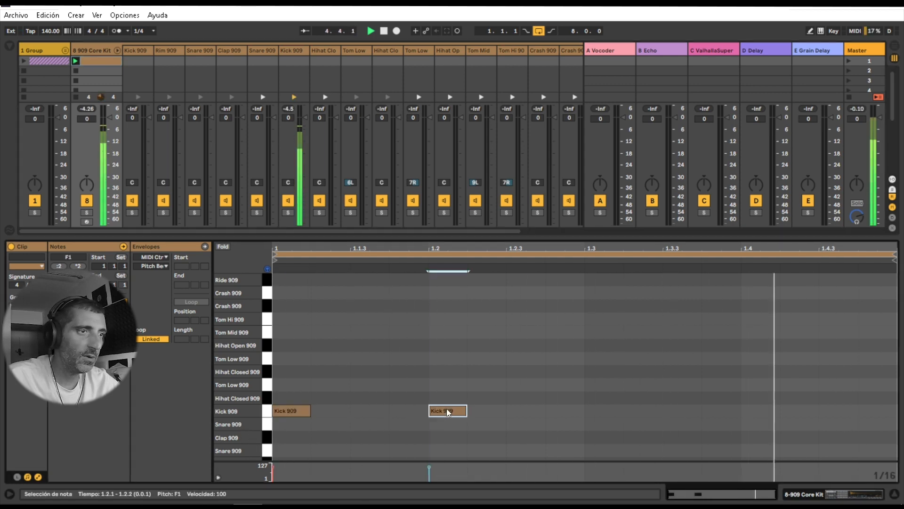
double_click(612, 409)
double_click(760, 412)
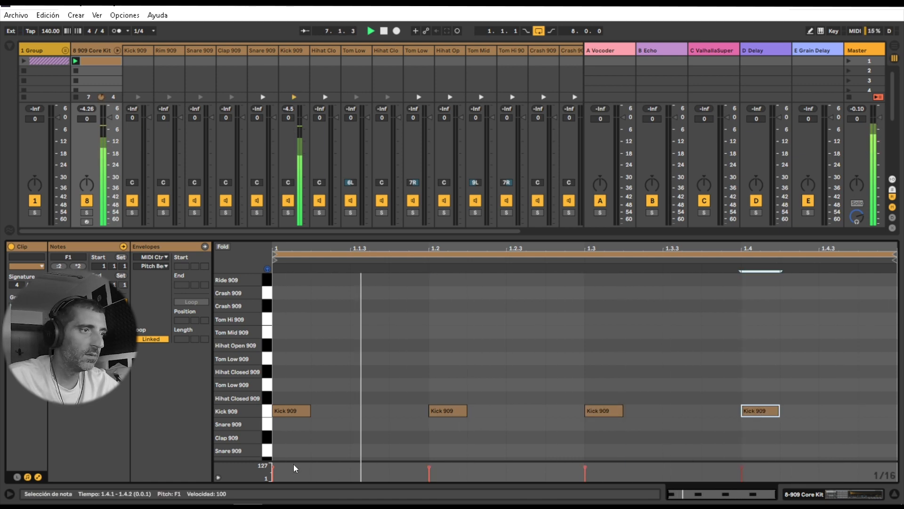
Raise the velocity of all four kick notes to the maximum.
click(273, 467)
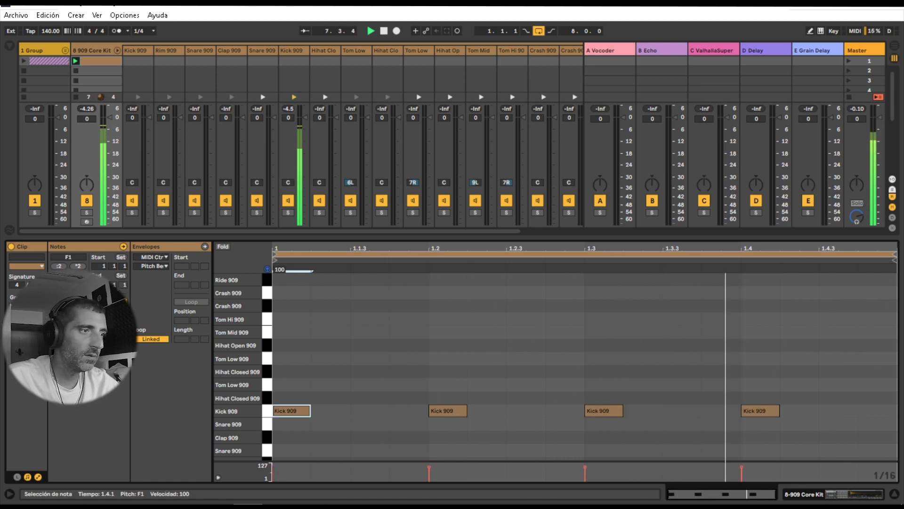
click(429, 467)
click(586, 467)
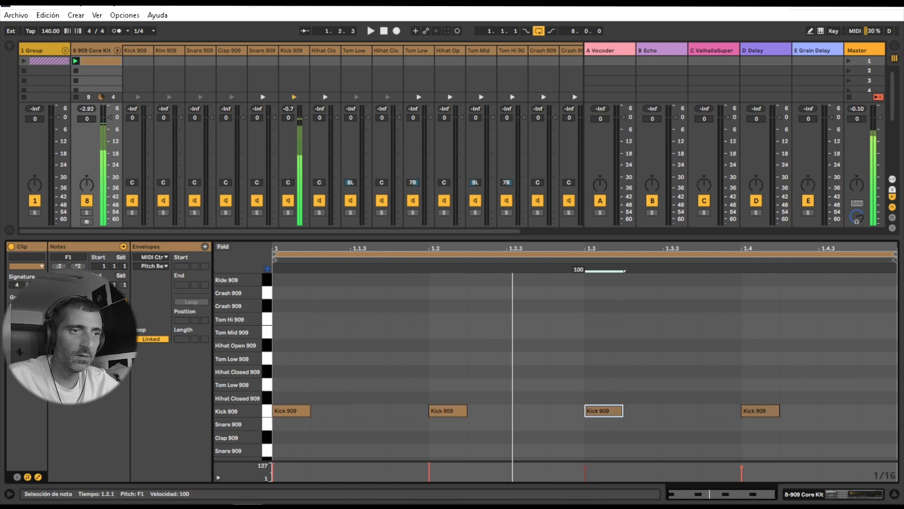
click(742, 467)
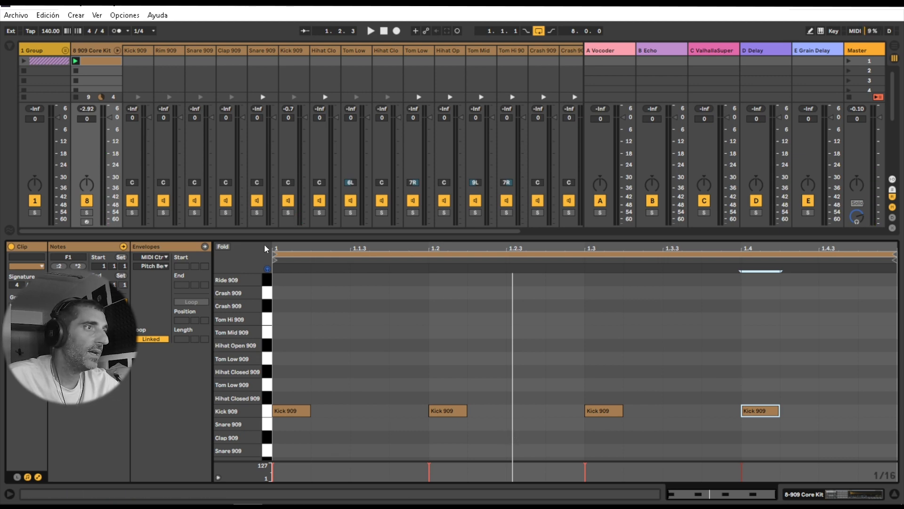
Audition the F#1 closed hi-hat and place its notes on the off-beats at 1.1.3, 1.2.3, 1.3.3 and 1.4.3.
click(267, 399)
click(267, 399)
click(266, 385)
click(267, 398)
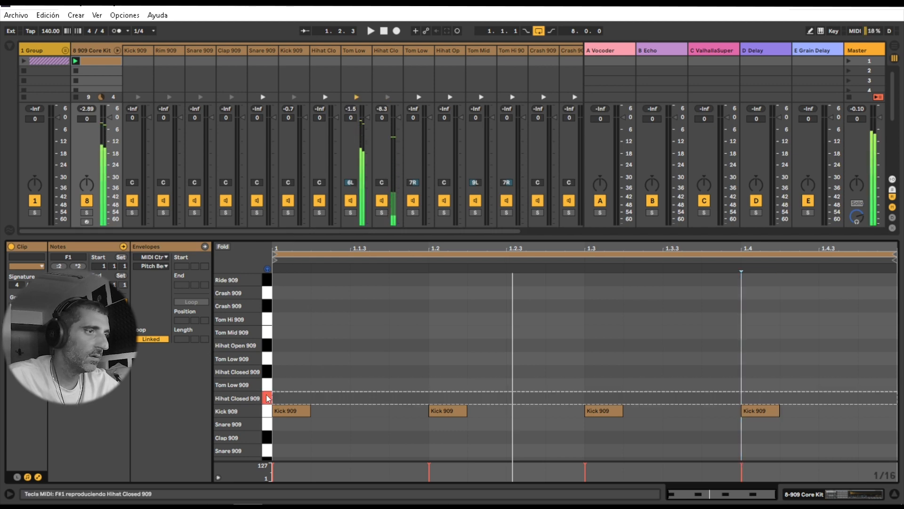
double_click(369, 399)
key(space)
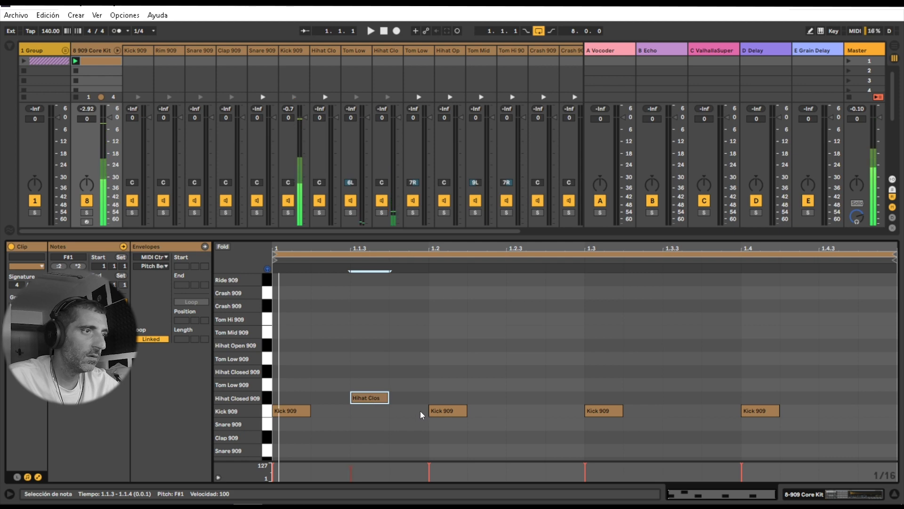
double_click(524, 398)
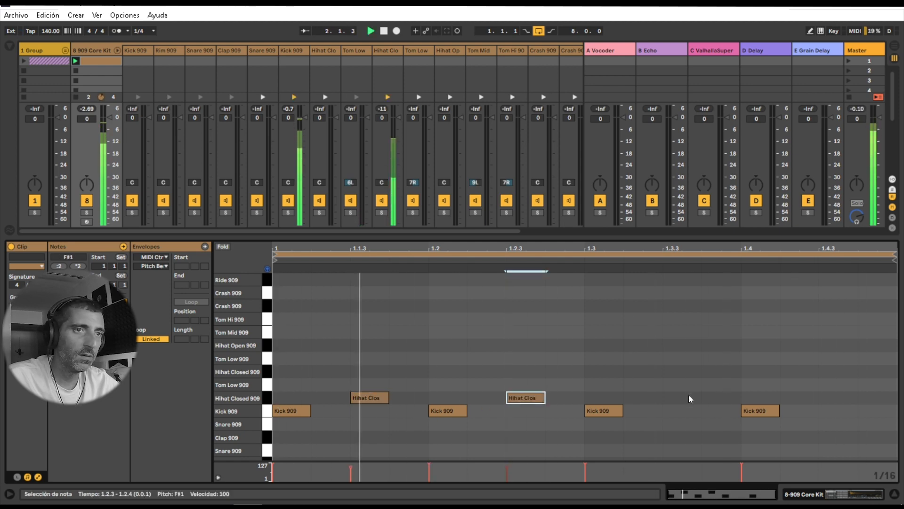
double_click(682, 398)
double_click(826, 397)
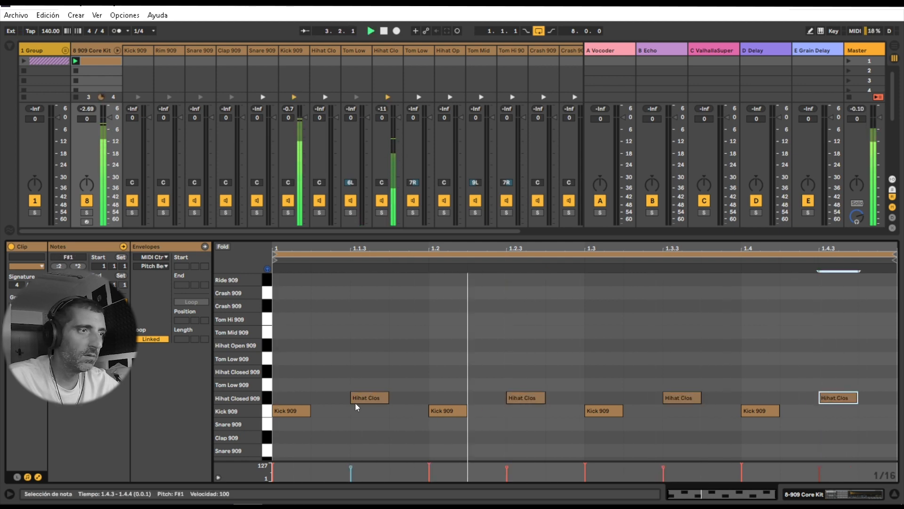
Draw a softer closed hi-hat note at 1.1.1 with velocity 54 and repeat it on beats 1.2, 1.3 and 1.4.
double_click(290, 397)
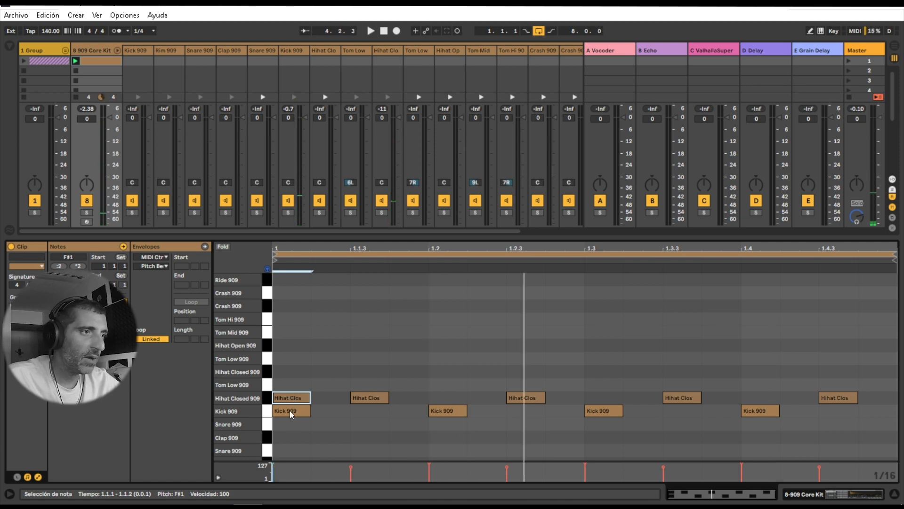
double_click(285, 398)
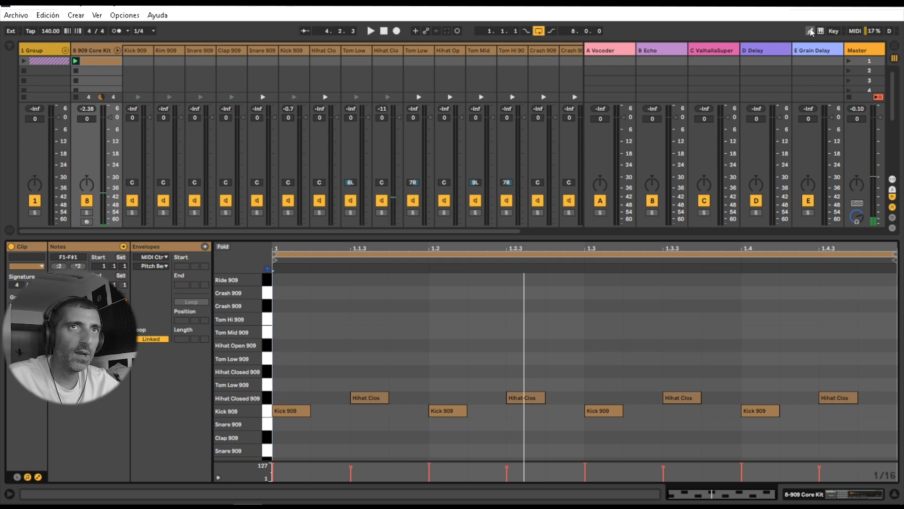
double_click(295, 396)
double_click(294, 395)
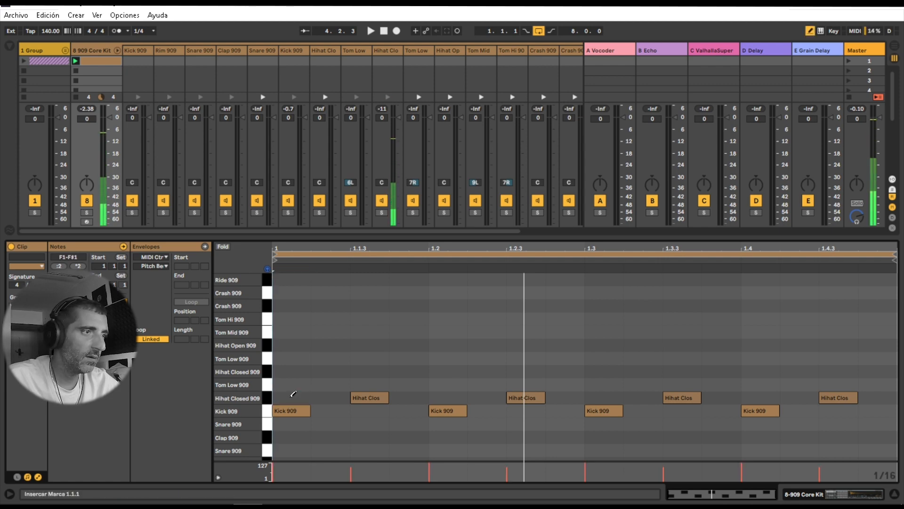
double_click(294, 393)
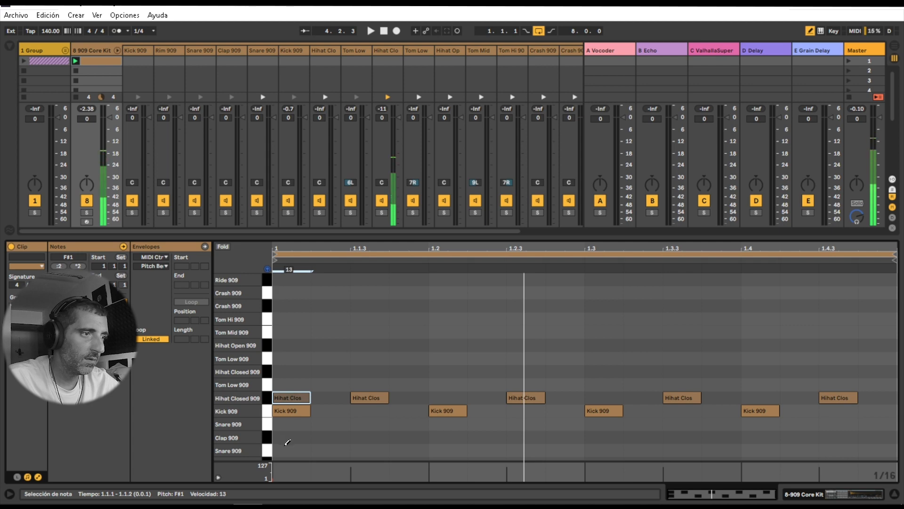
drag(290, 426, 291, 418)
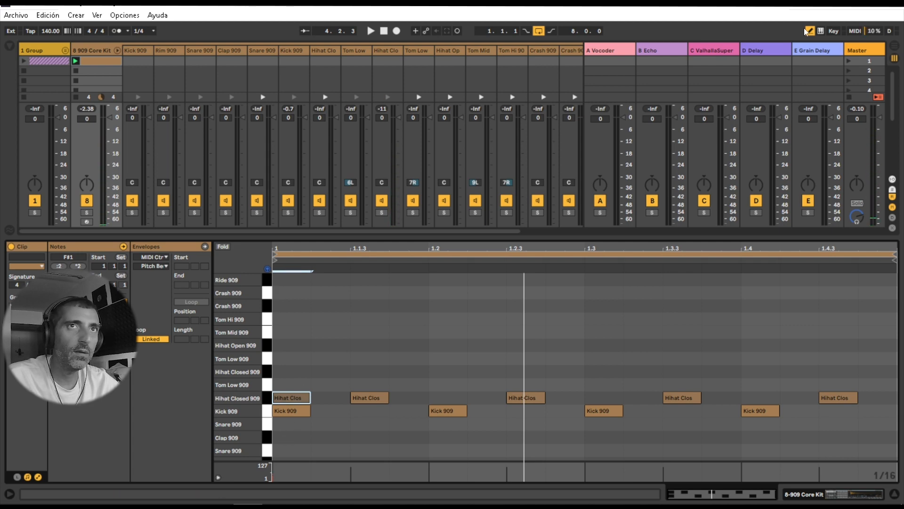
drag(419, 395, 280, 397)
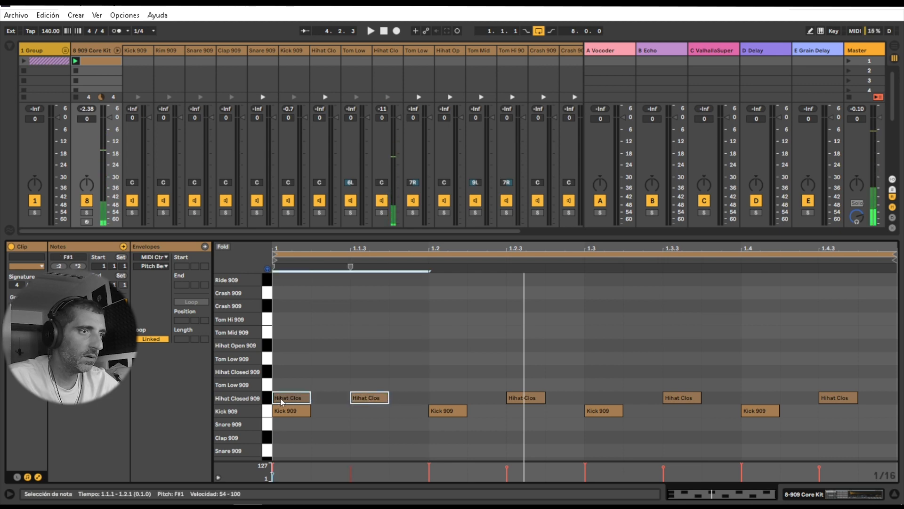
Audition the snares and add D1 snare notes at 1.1.2, 1.1.3, 1.2.2, 1.2.4, 1.3.2, 1.3.4 and 1.4.3.
click(269, 428)
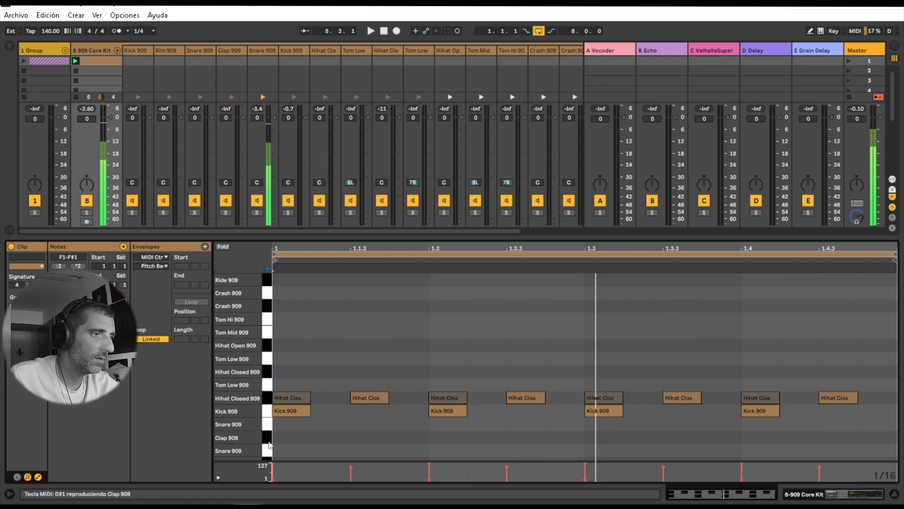
click(268, 451)
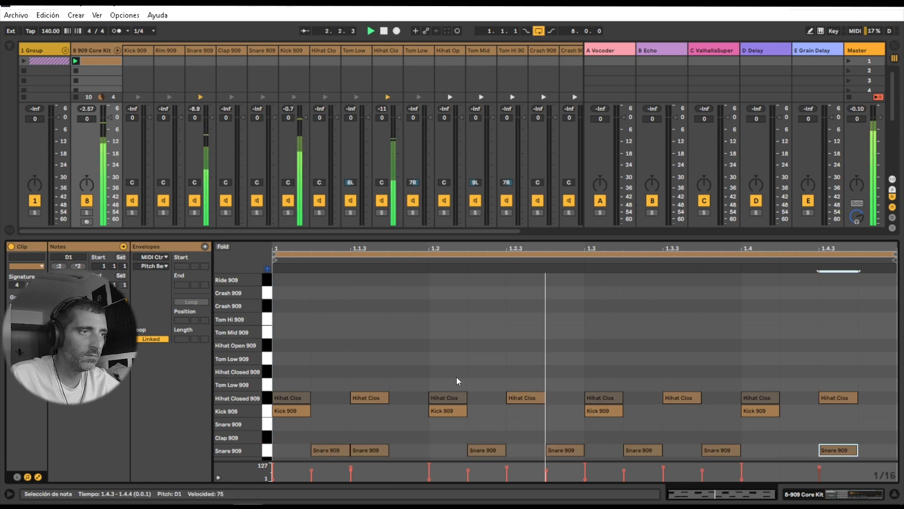
key(space)
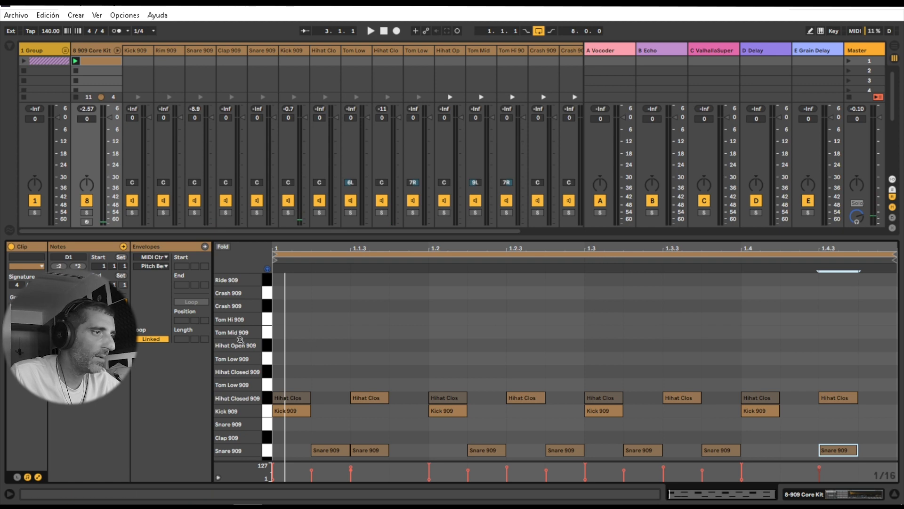
Audition the Ride 909 and draw D#2 notes at 1.1.1 with velocity 28 and at 1.1.3 with velocity 76.
click(270, 282)
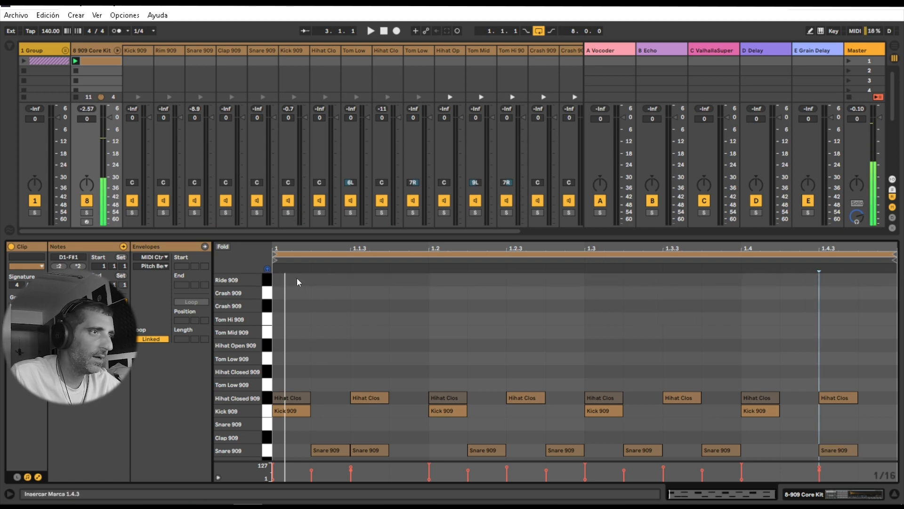
key(b)
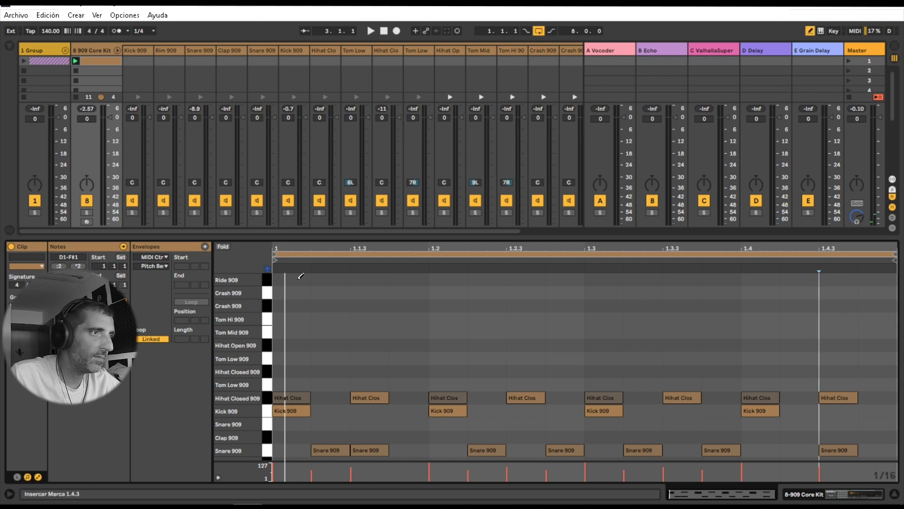
drag(299, 280, 295, 294)
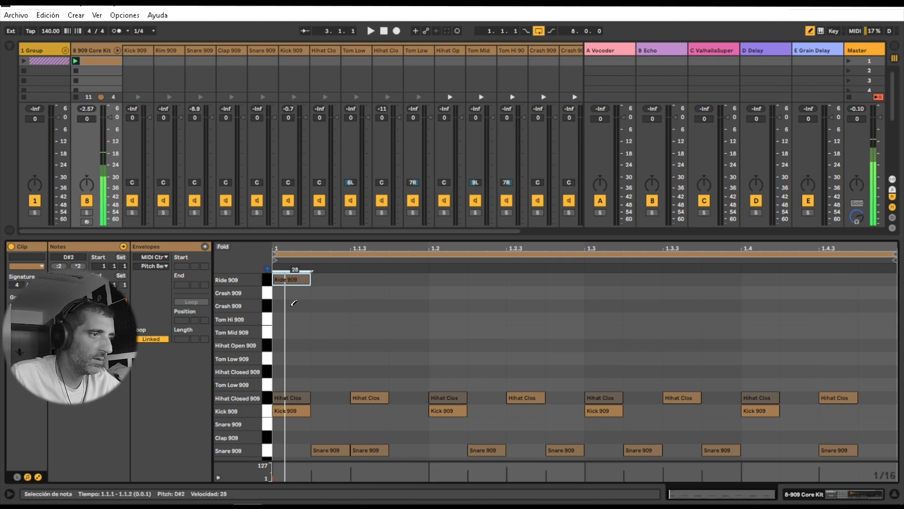
key(space)
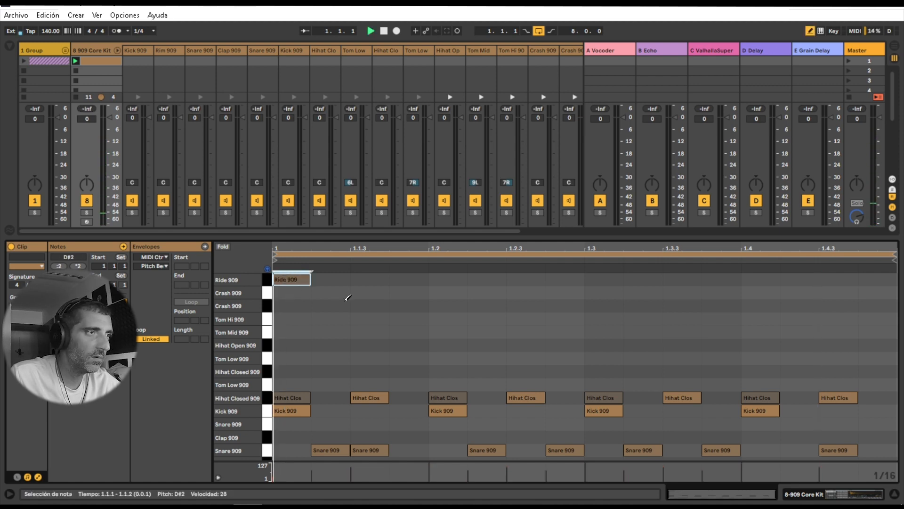
mouse_move(374, 280)
mouse_down()
mouse_move(370, 239)
mouse_move(364, 254)
mouse_up()
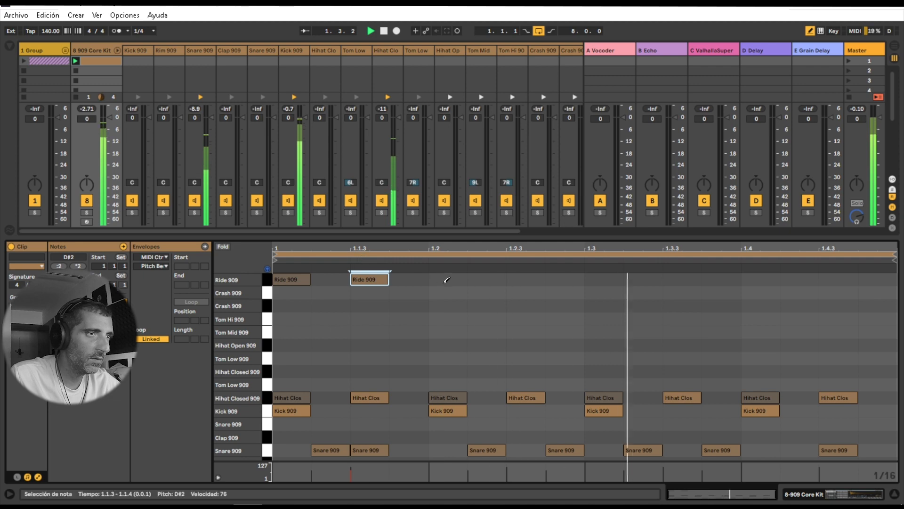
Duplicate the pair of ride notes onto beats 1.2, 1.3 and 1.4 and listen to the groove.
click(810, 31)
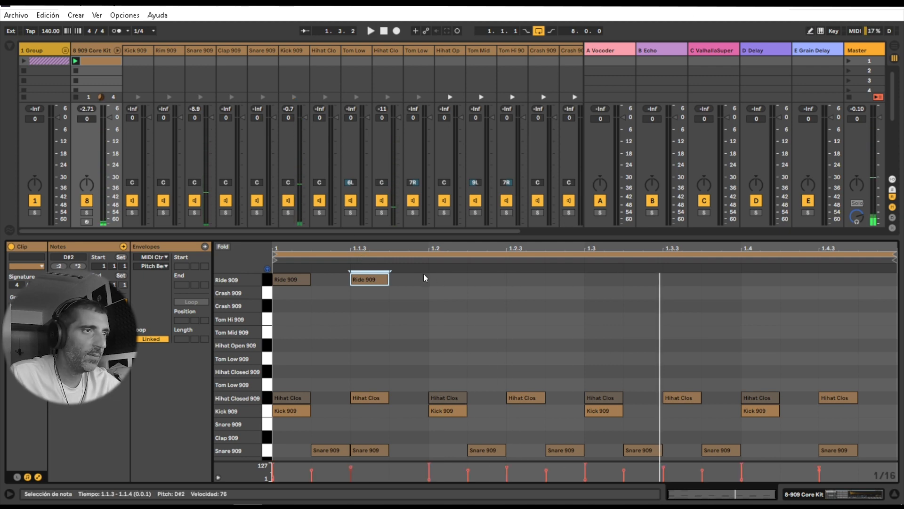
drag(423, 273, 240, 278)
key(ctrl+d)
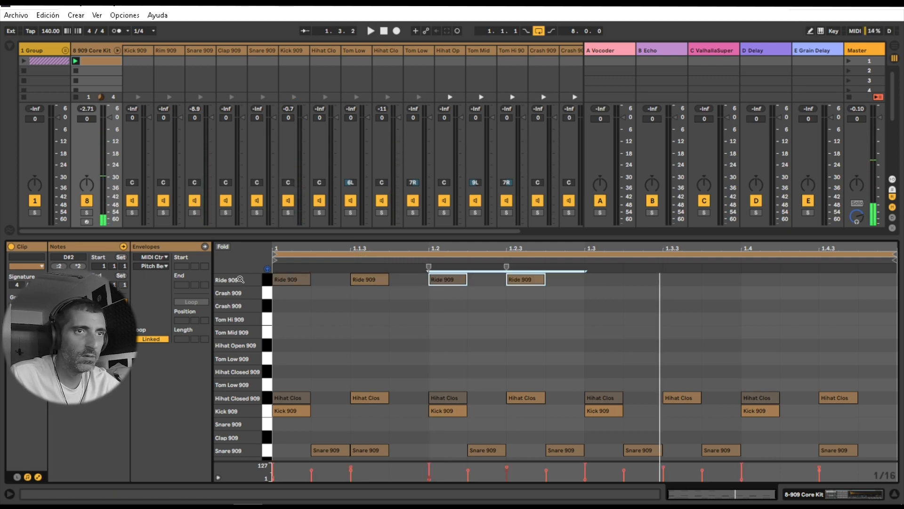
key(ctrl+d)
key(ctrl+d)
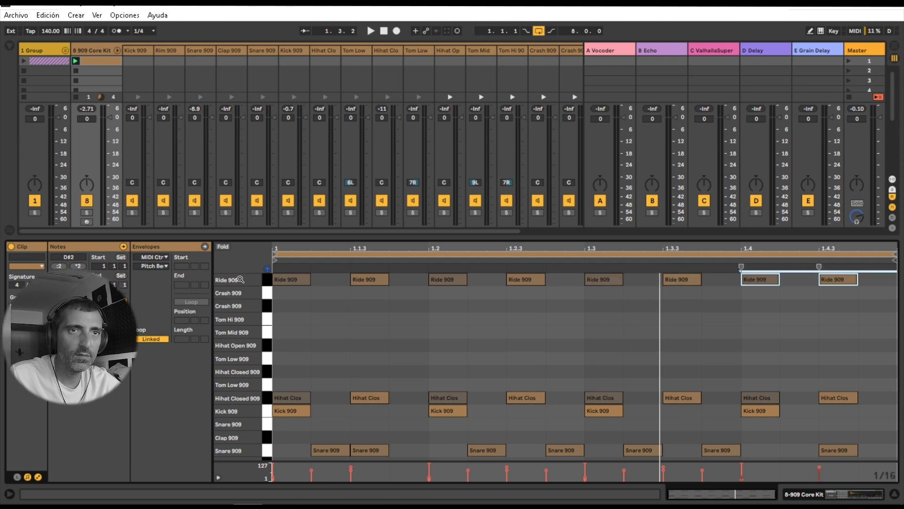
key(space)
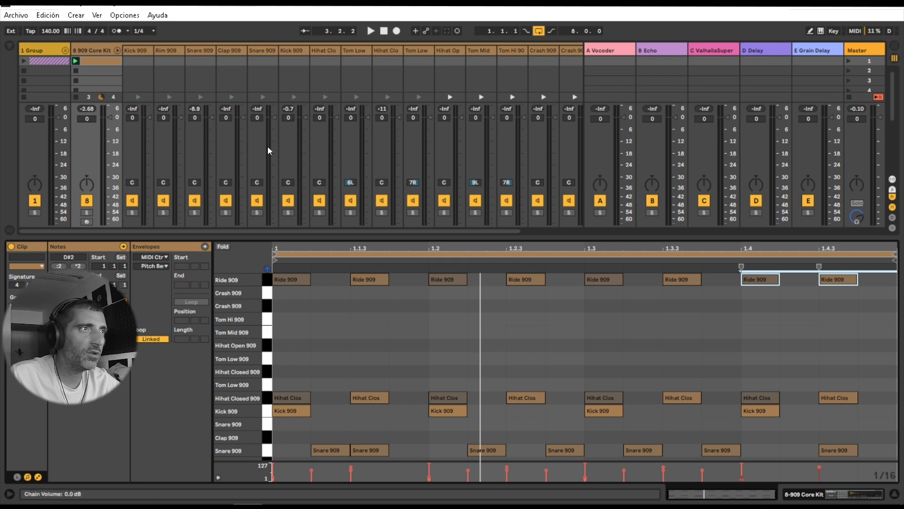
key(space)
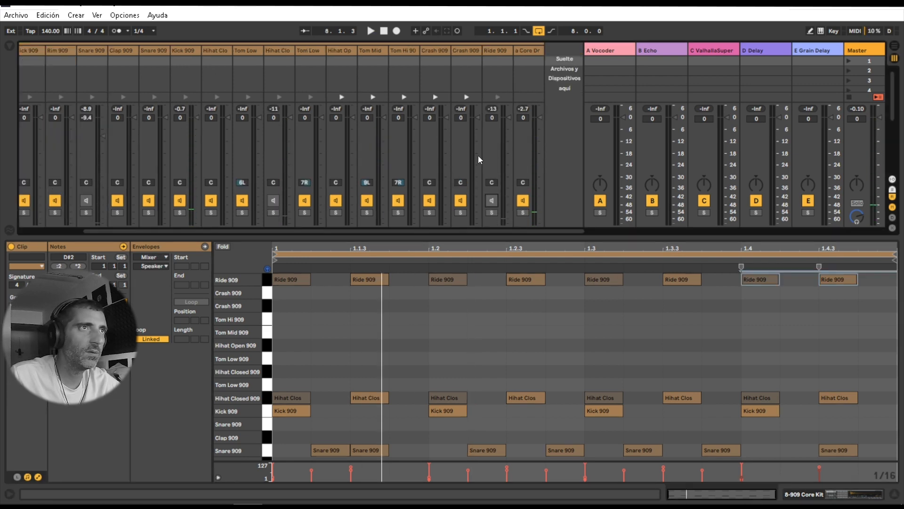
Unmute the Ride 909 during playback and set its chain volume to -2.0 dB.
key(space)
click(492, 201)
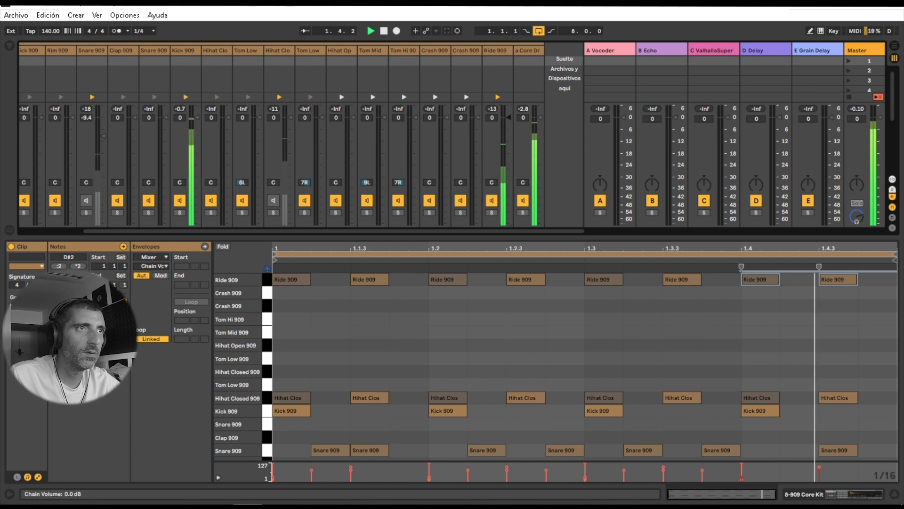
drag(508, 118, 508, 121)
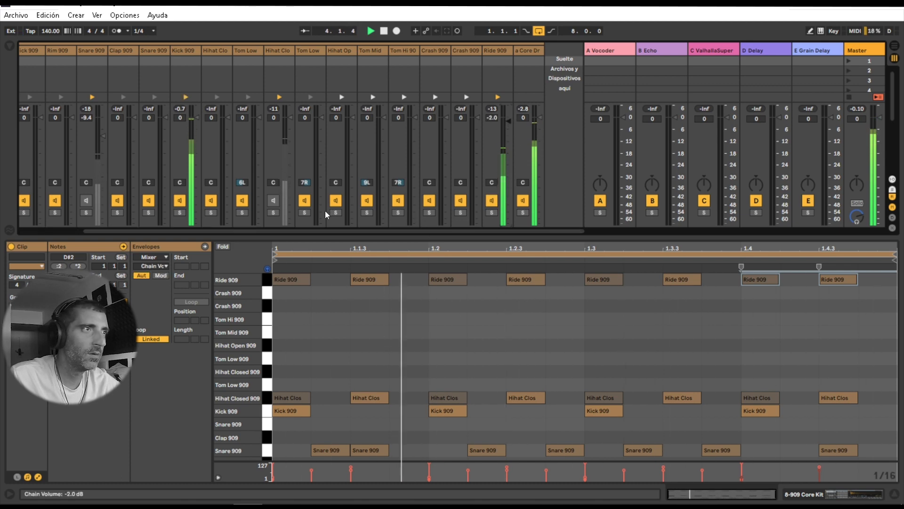
Bring in the F#1 closed hi-hat with the ride muted, setting its sample volume to -9.71 dB and chain volume to -4.0 dB.
click(273, 200)
click(491, 200)
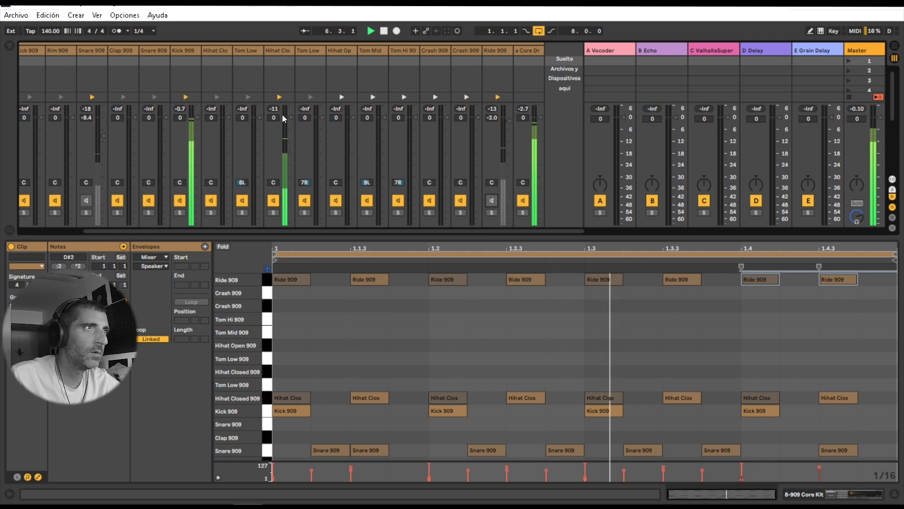
click(283, 52)
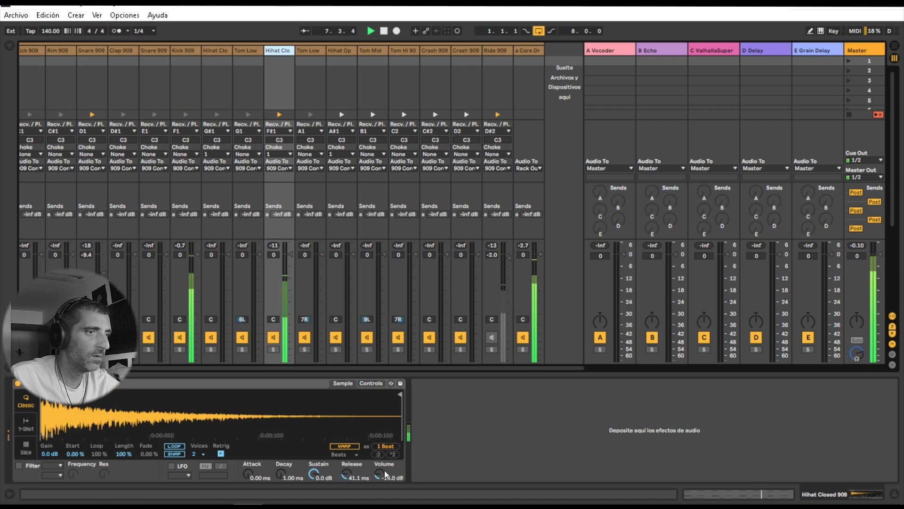
drag(386, 475, 385, 469)
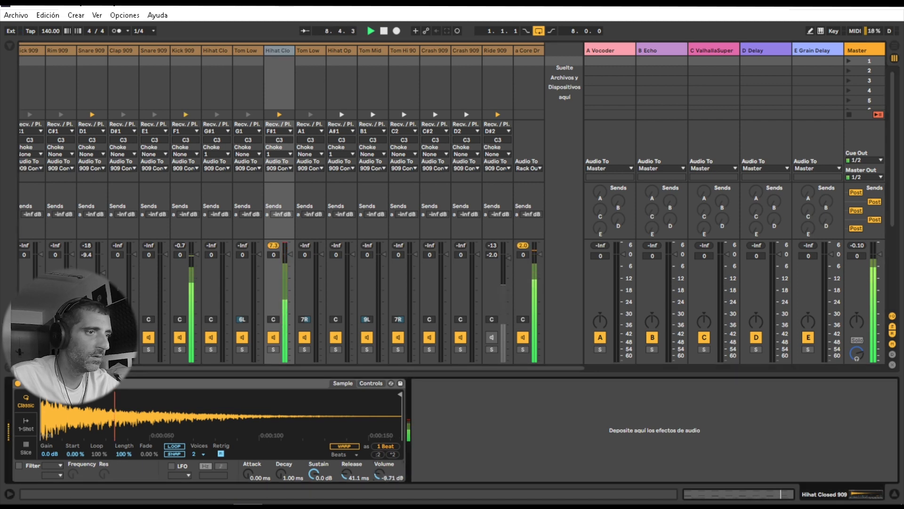
drag(286, 255, 289, 263)
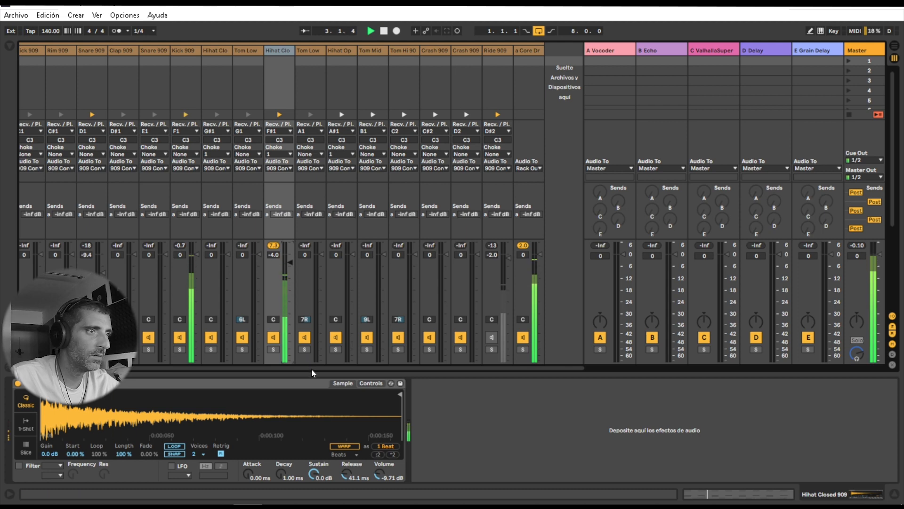
Unmute the D1 snare and raise its chain volume to -0.5 dB.
drag(311, 368, 206, 360)
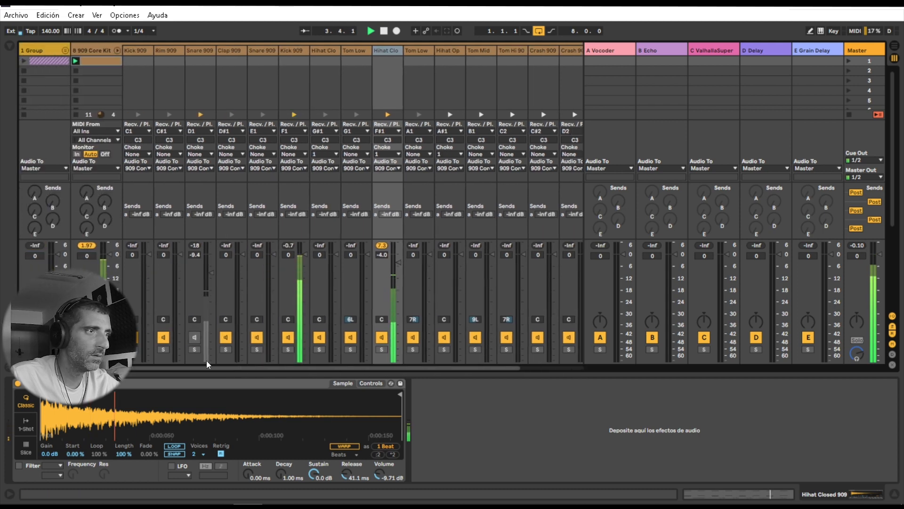
click(197, 338)
drag(209, 266, 210, 255)
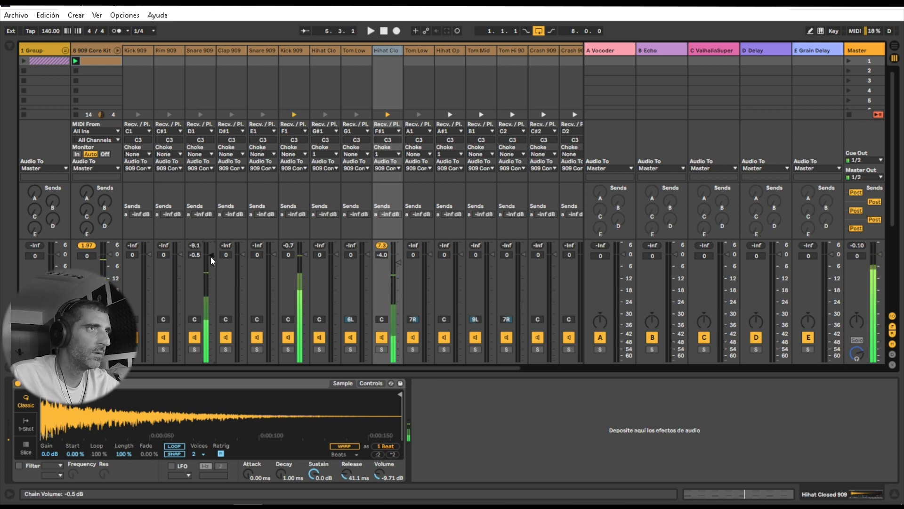
Add an EQ Eight to the soloed D1 snare and set its low cut to 126 Hz.
click(9, 46)
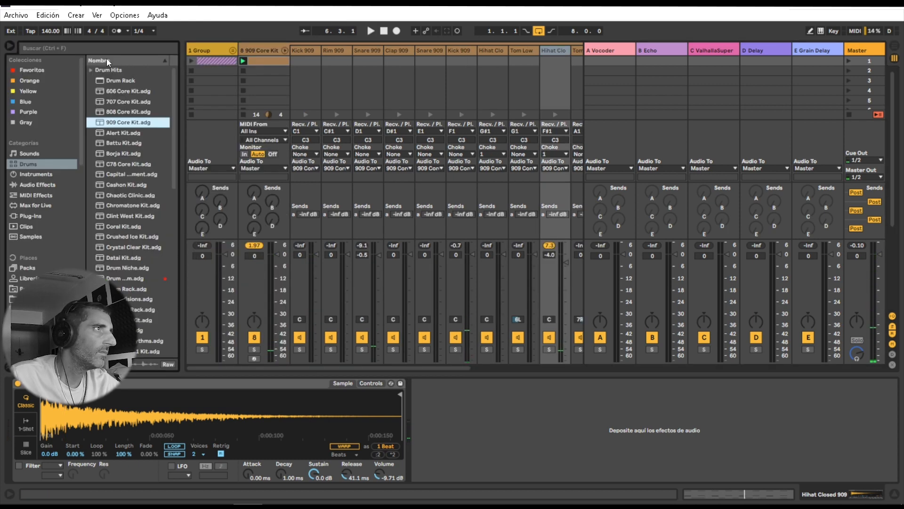
click(49, 70)
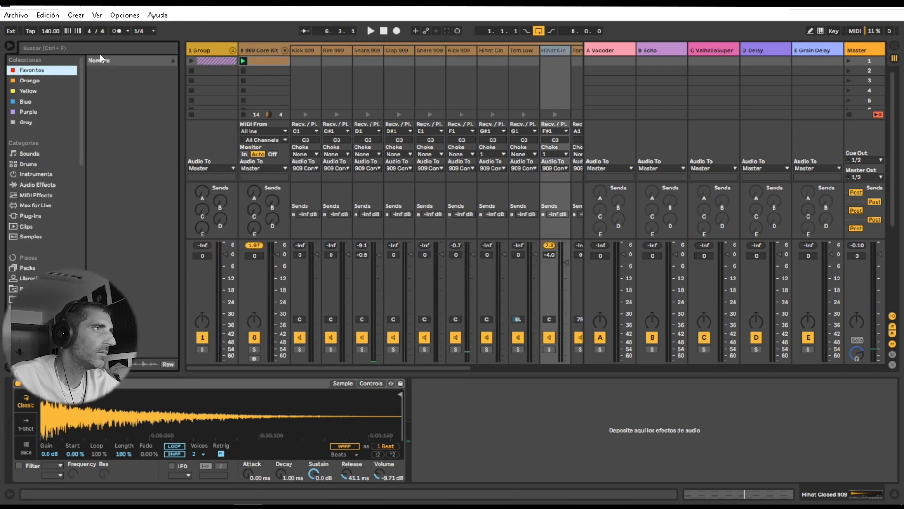
click(45, 184)
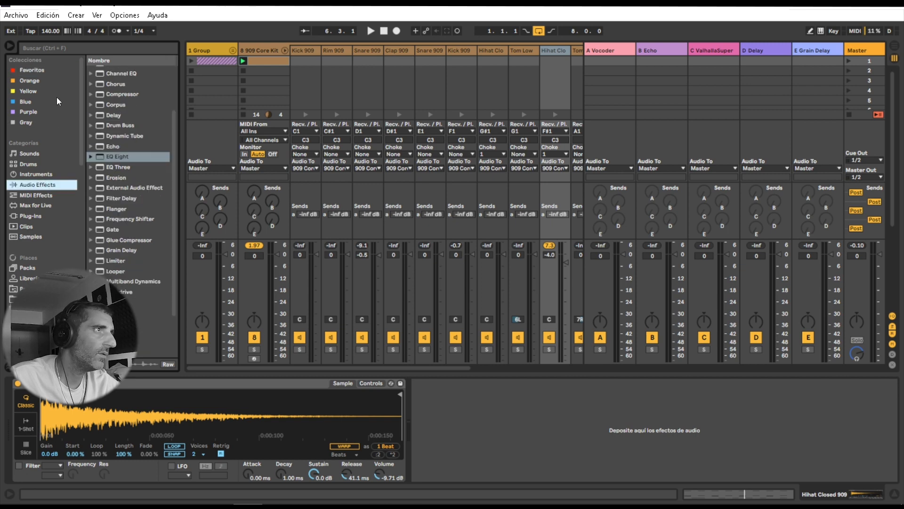
double_click(127, 156)
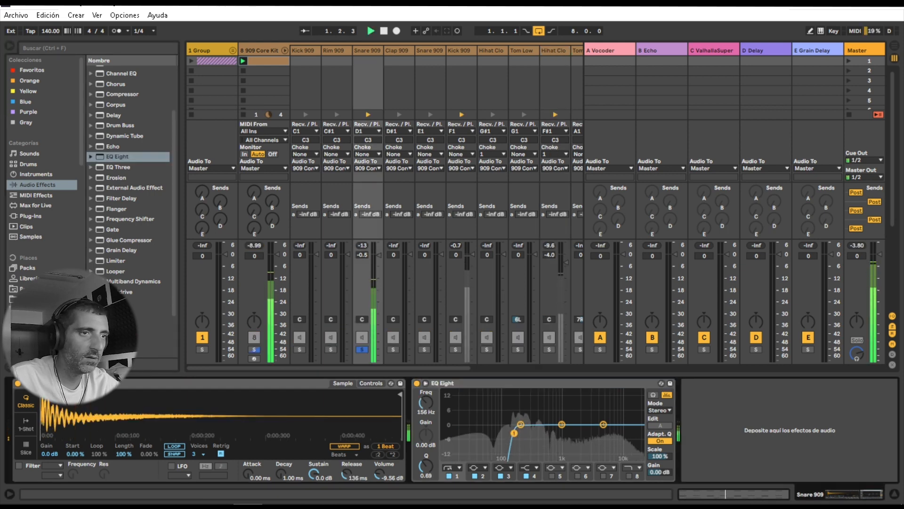
drag(547, 408, 509, 436)
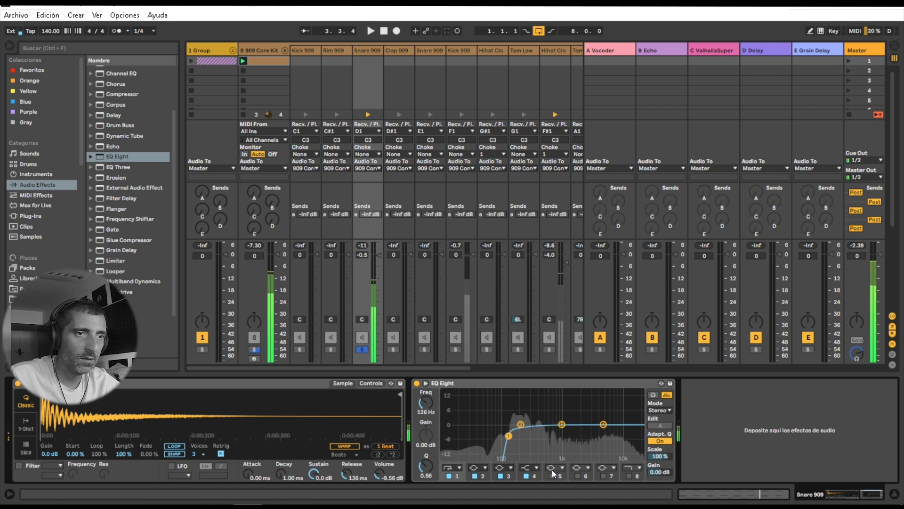
Enable band 8 of the snare's EQ Eight as a steeper high cut at 11.1 kHz.
click(630, 476)
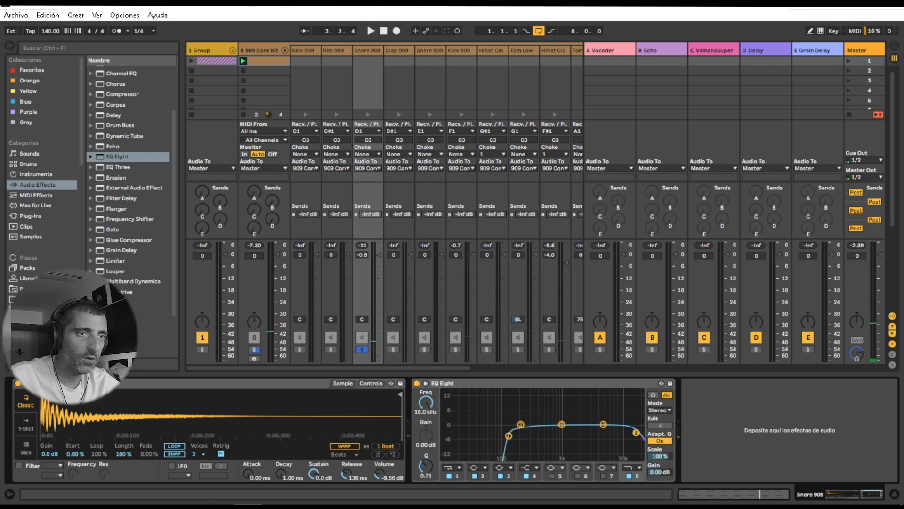
key(space)
mouse_move(606, 429)
mouse_down()
mouse_move(641, 432)
mouse_move(622, 433)
mouse_up()
click(632, 467)
click(632, 461)
key(space)
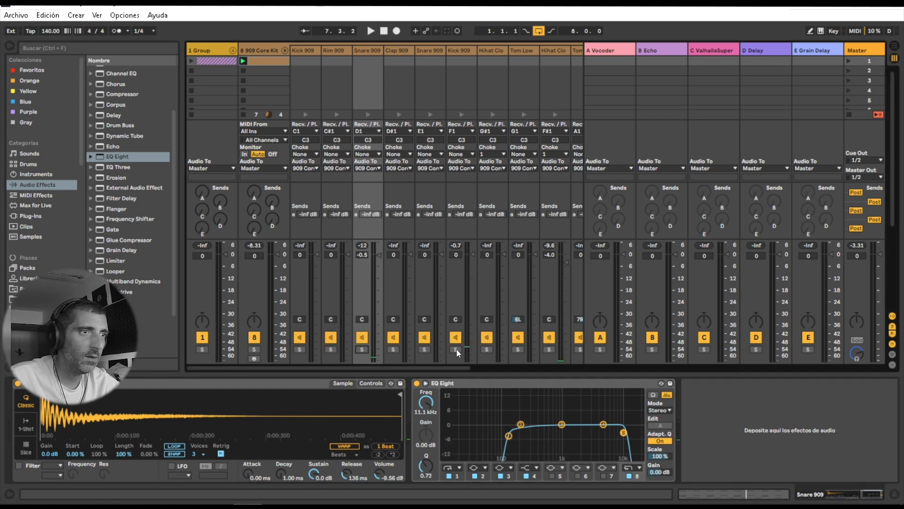
Solo the F1 kick and add an EQ Eight to its chain.
click(455, 349)
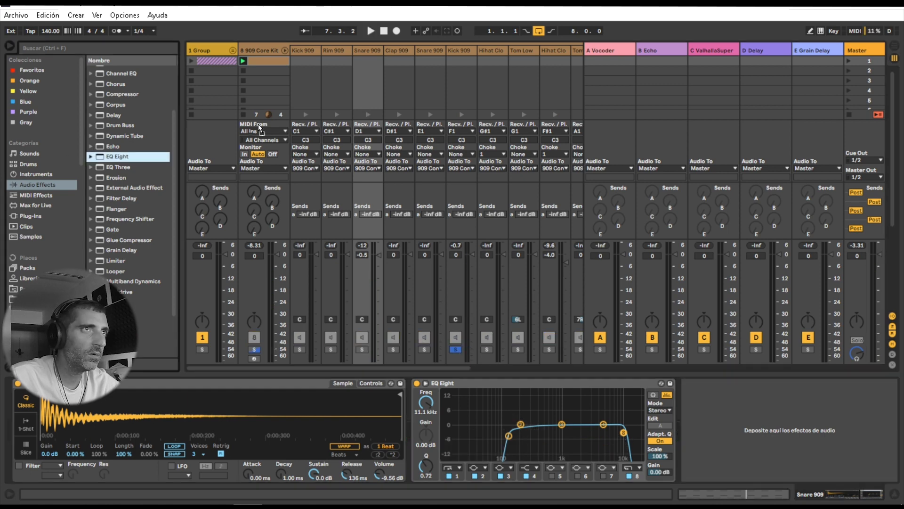
click(450, 49)
key(Return)
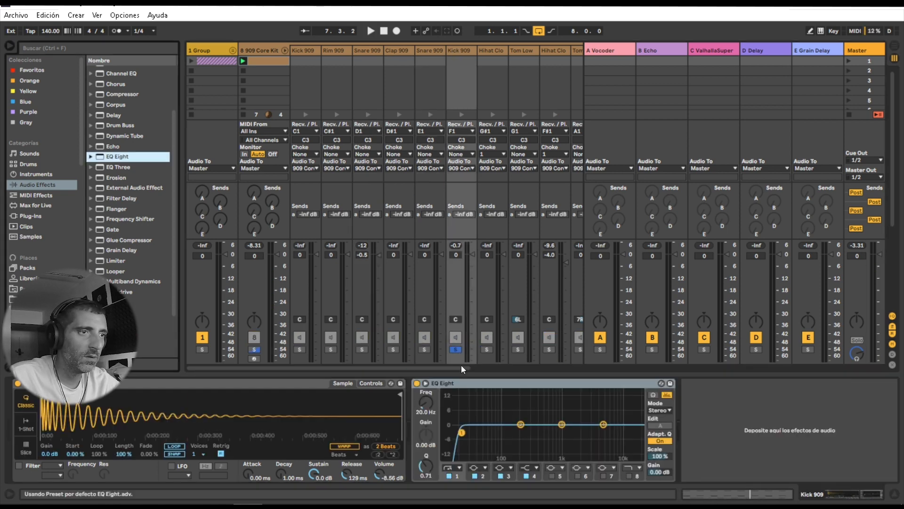
Raise the kick EQ's low-cut frequency slightly, set a high cut at 9.58 kHz, and unsolo the kick.
key(space)
key(space)
drag(460, 431, 474, 427)
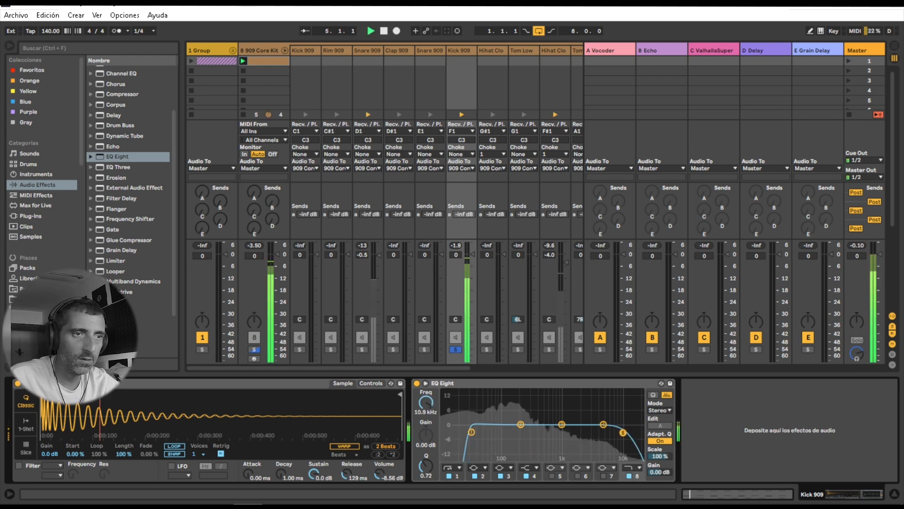
key(space)
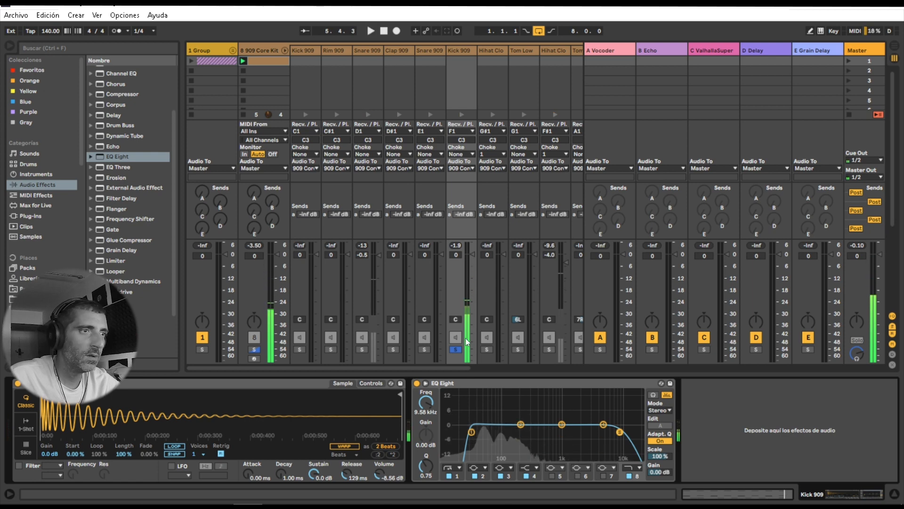
click(460, 351)
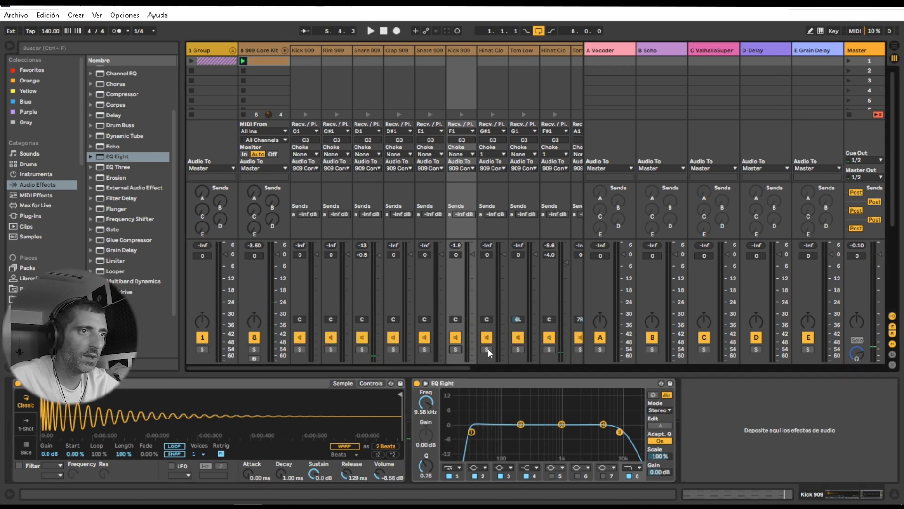
Solo the F#1 closed hi-hat and give it an EQ Eight with a low cut and a high cut at 11.9 kHz.
key(space)
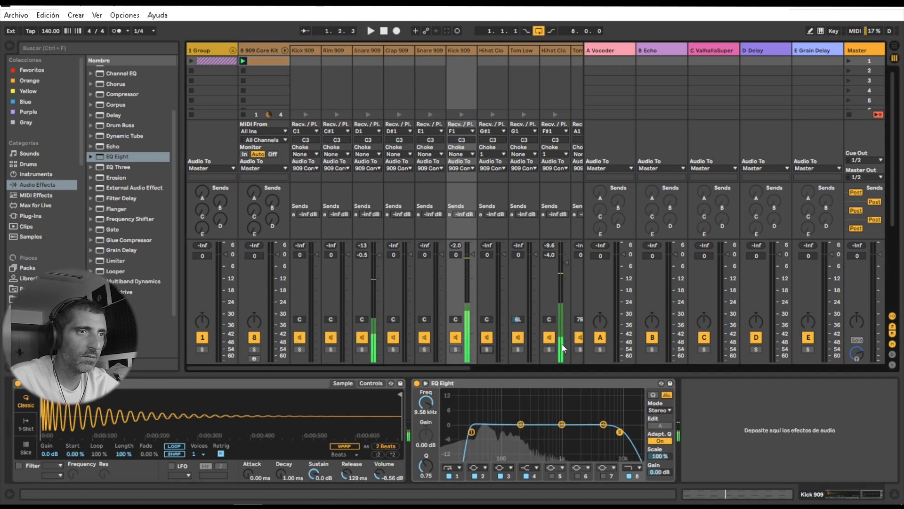
click(549, 349)
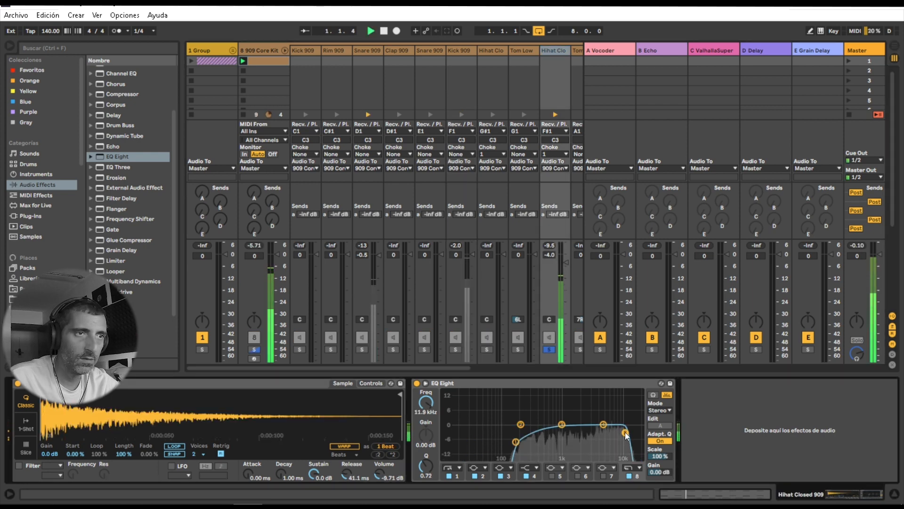
key(space)
Give the soloed Ride 909 an EQ Eight with a low cut and a 16.3 kHz high cut, then unsolo it.
scroll(524, 363, right, 5)
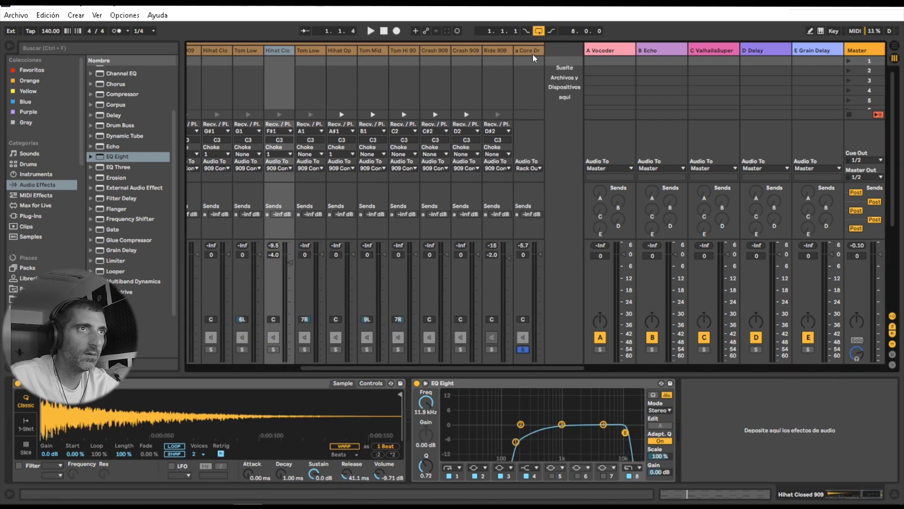
click(533, 51)
key(space)
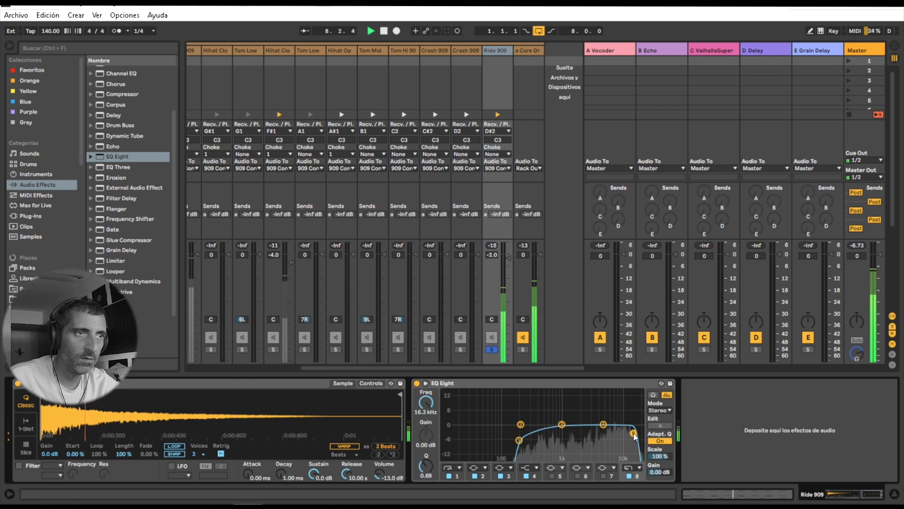
click(495, 350)
key(space)
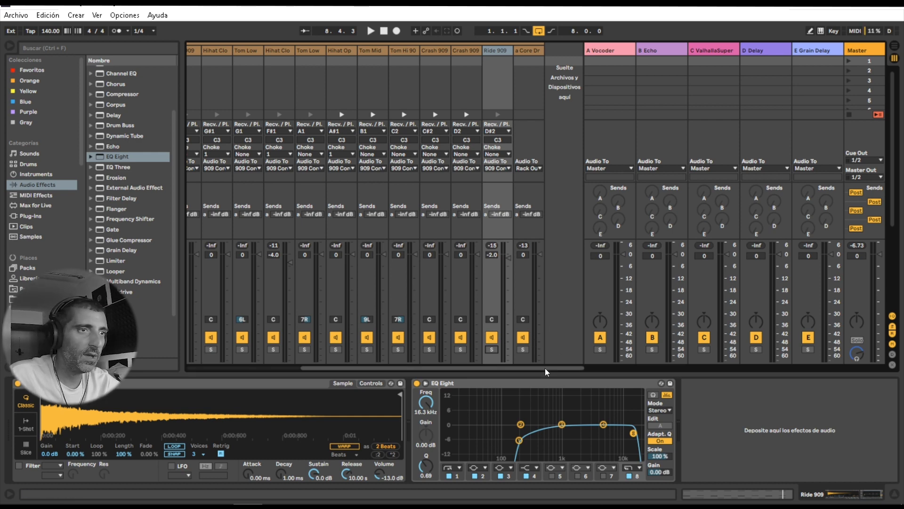
Insert the NightShine.64 compressor before iZotope Trash 2 on the 909 Core Kit track and open its editor.
drag(544, 368, 419, 360)
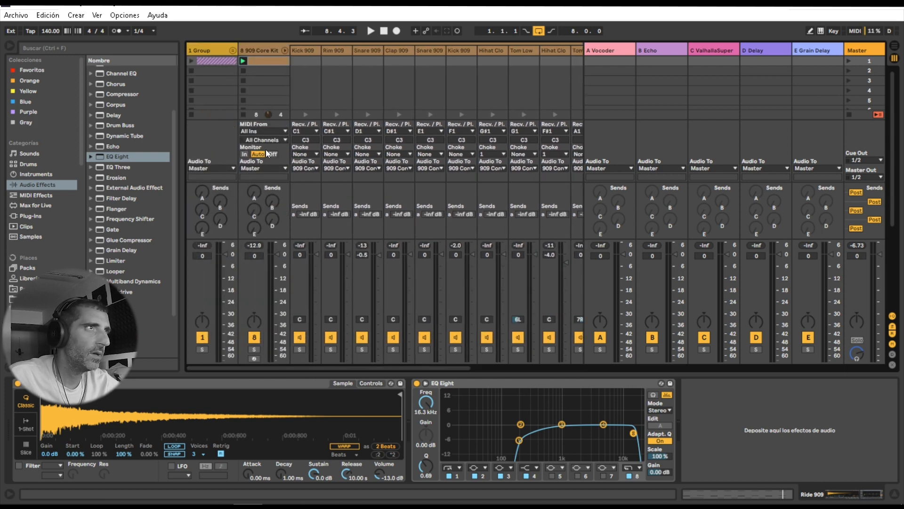
click(269, 49)
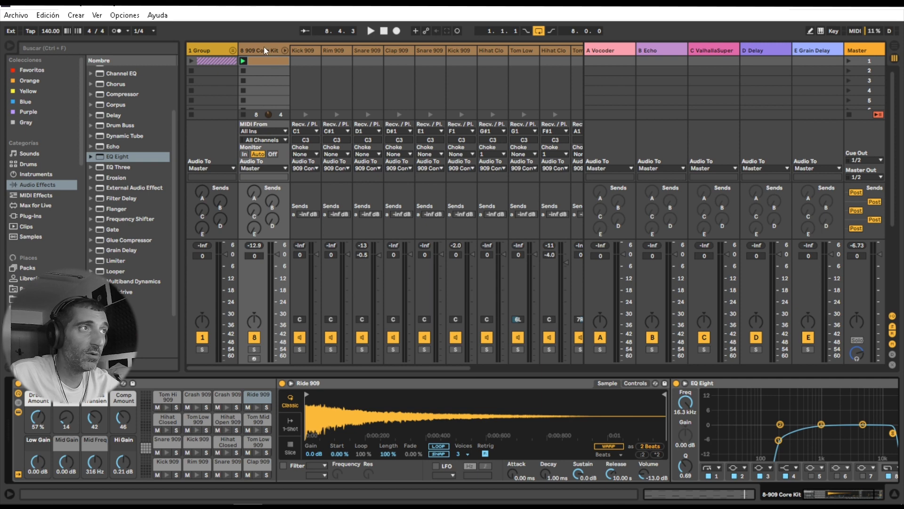
click(304, 49)
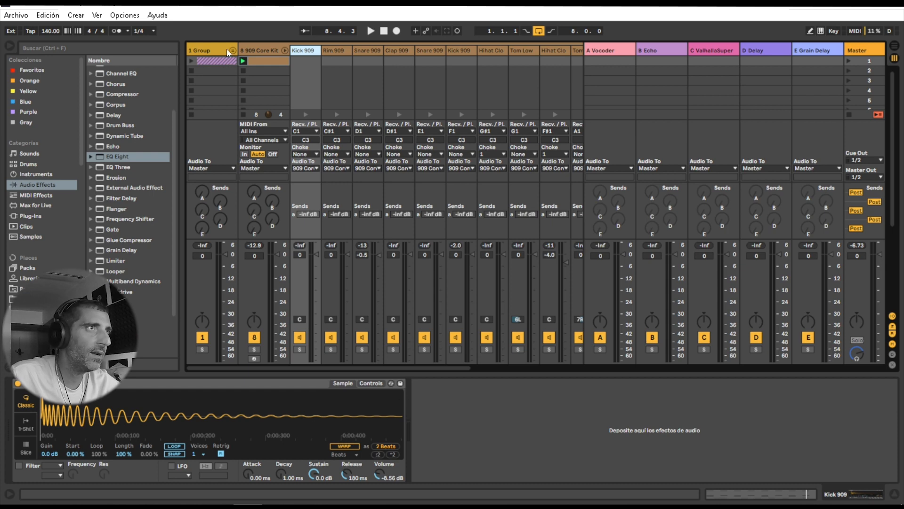
click(267, 47)
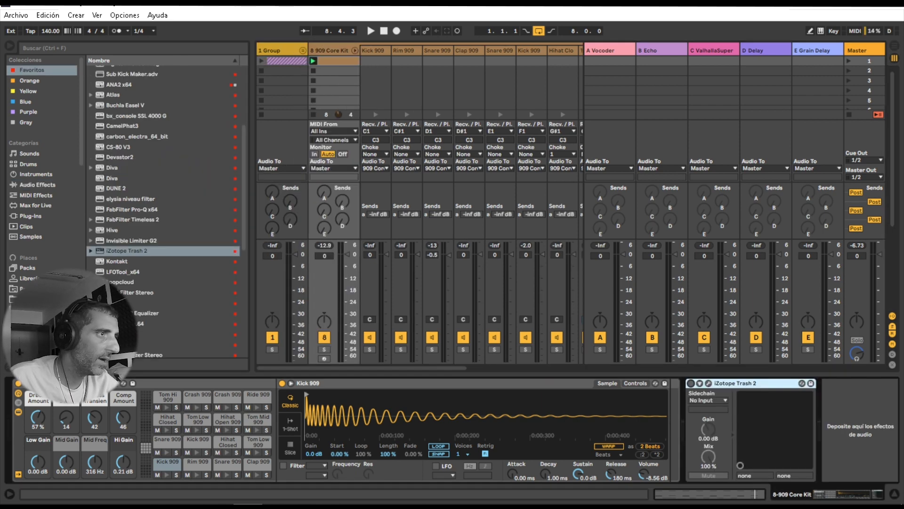
click(123, 324)
drag(654, 417, 688, 412)
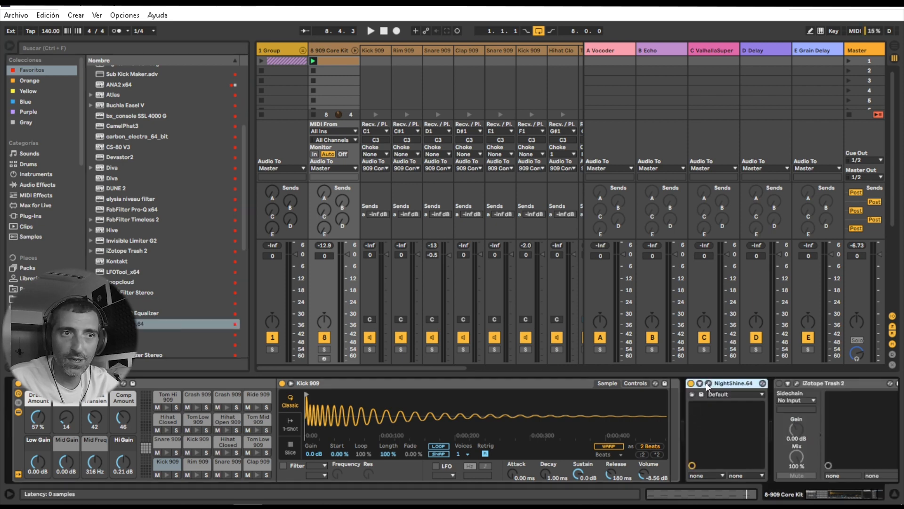
click(708, 384)
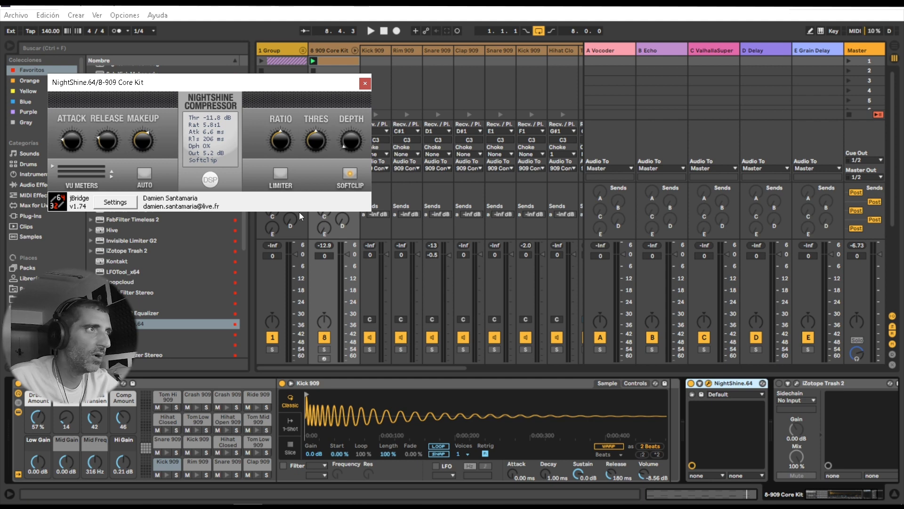
Audition the groove through the compressor, mute the Ride 909 chain and close the NightShine window.
key(space)
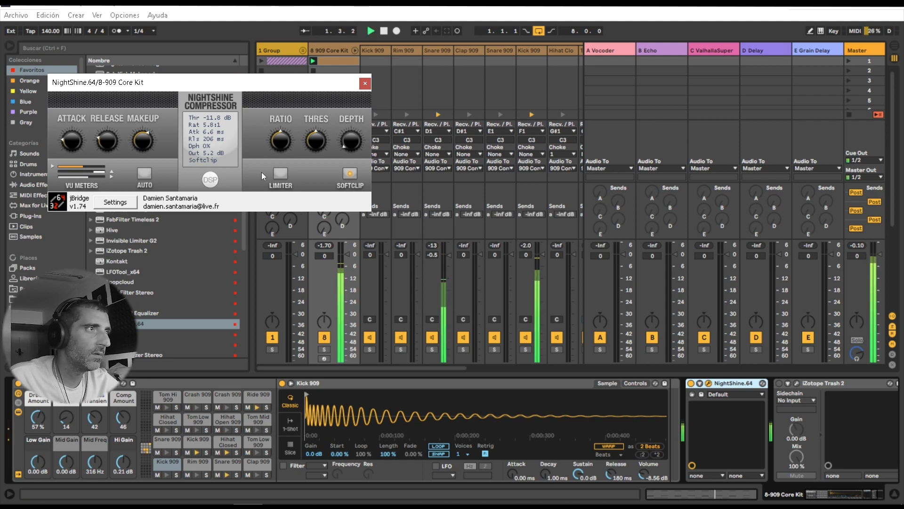
drag(453, 363, 543, 355)
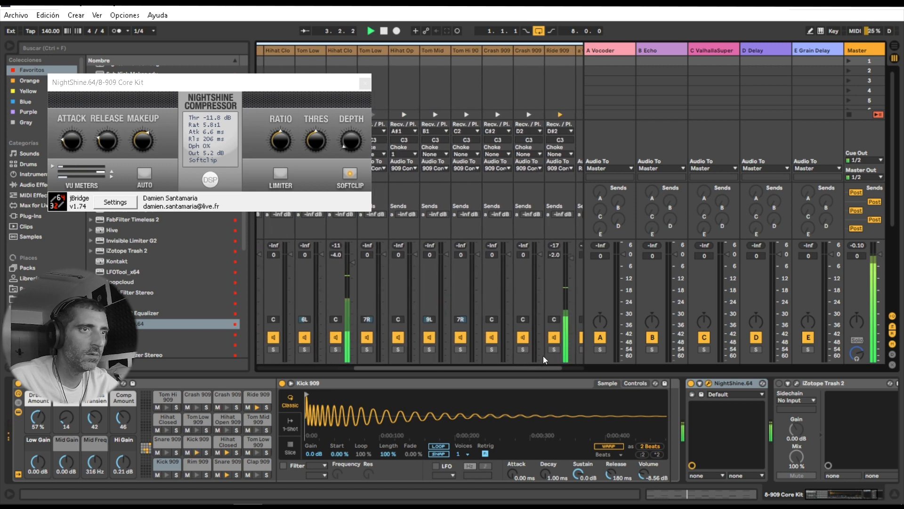
click(517, 337)
click(364, 85)
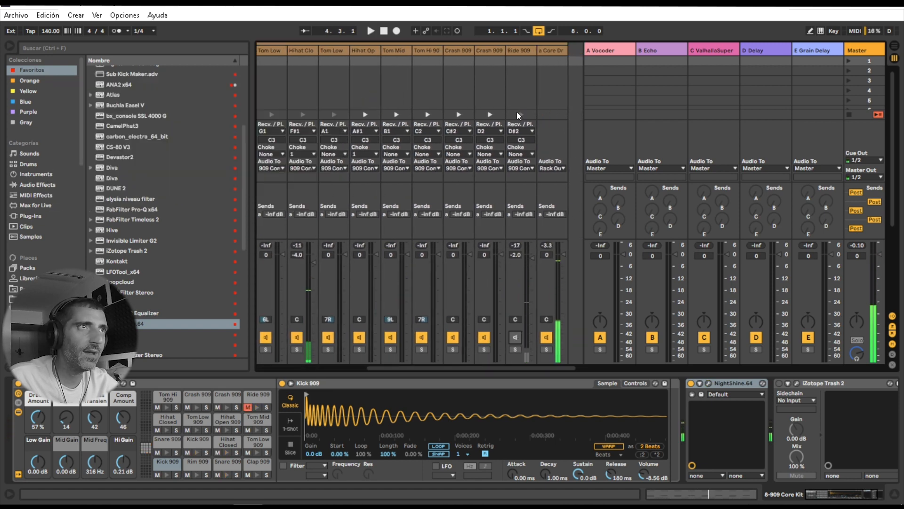
Delete the unused 909 Core Kit chains, keeping only the D1 snare, D#1 clap, F1 kick, F#1 closed hi-hat and D#2 ride.
click(7, 46)
drag(487, 368, 360, 352)
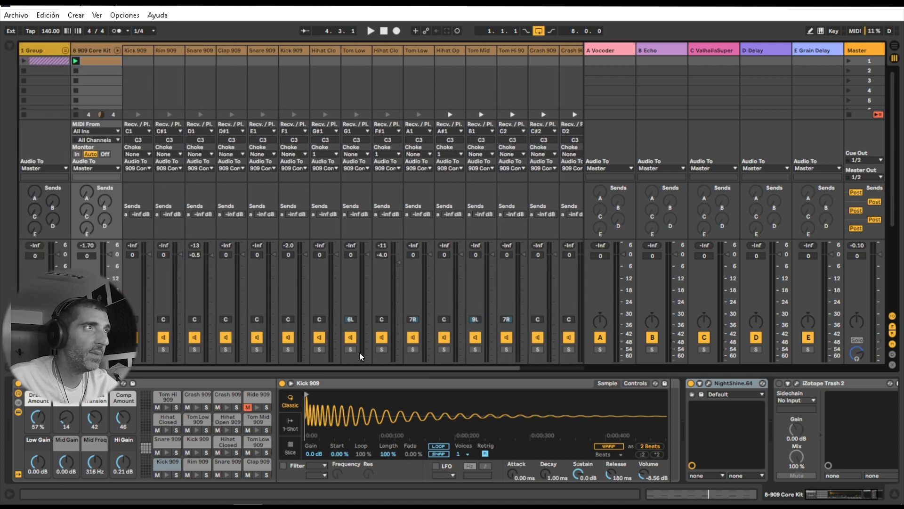
key(space)
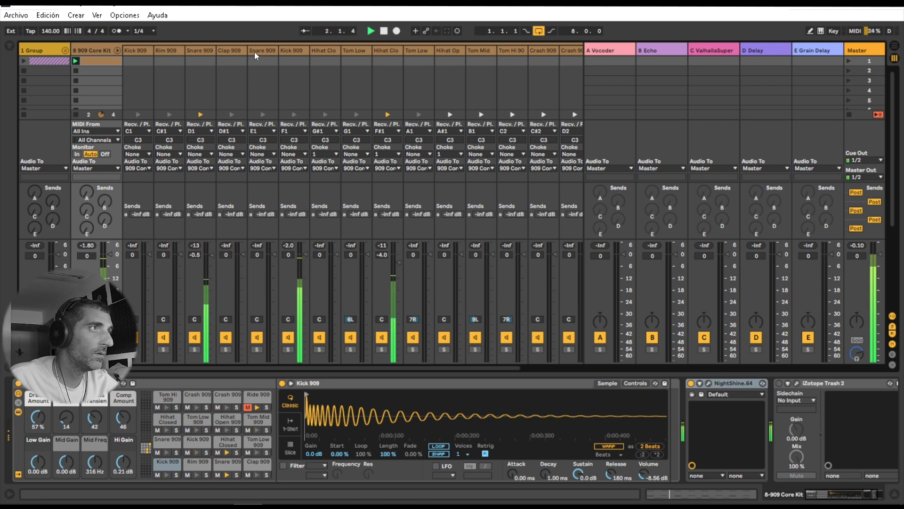
key(space)
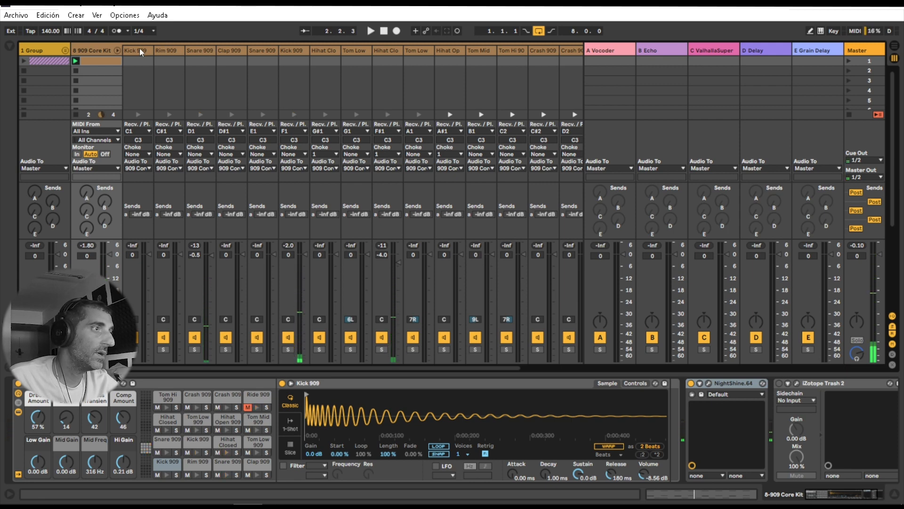
click(140, 49)
click(169, 50)
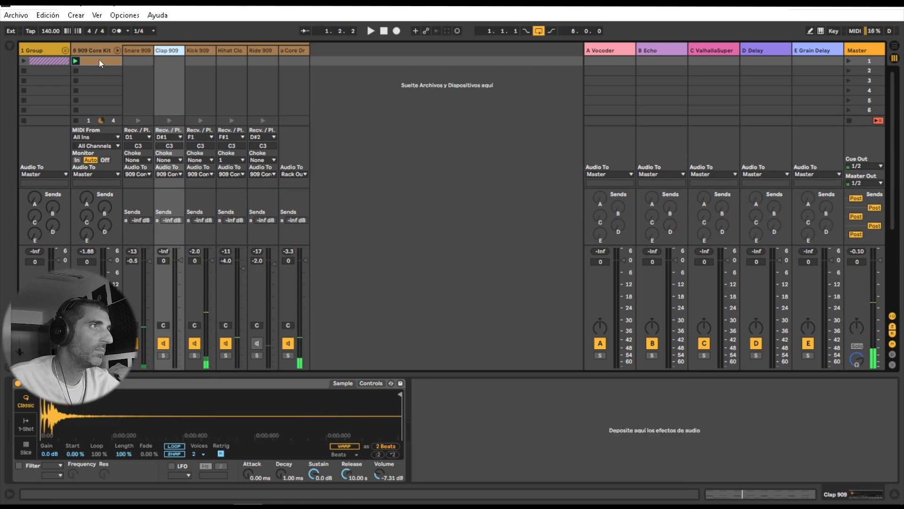
Add Clap 909 notes at 1.2 and 1.4 in the kit's clip with the clap at -1.0 dB, and mute the snare chain.
click(98, 60)
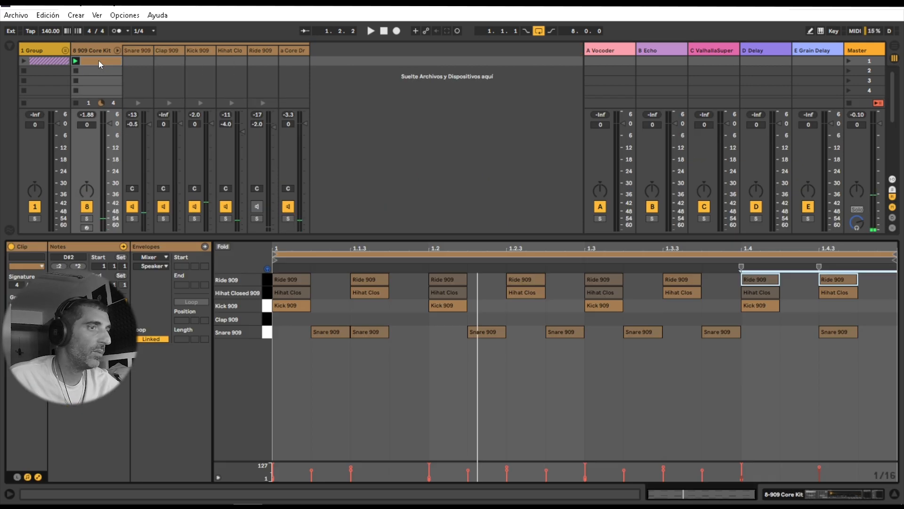
key(space)
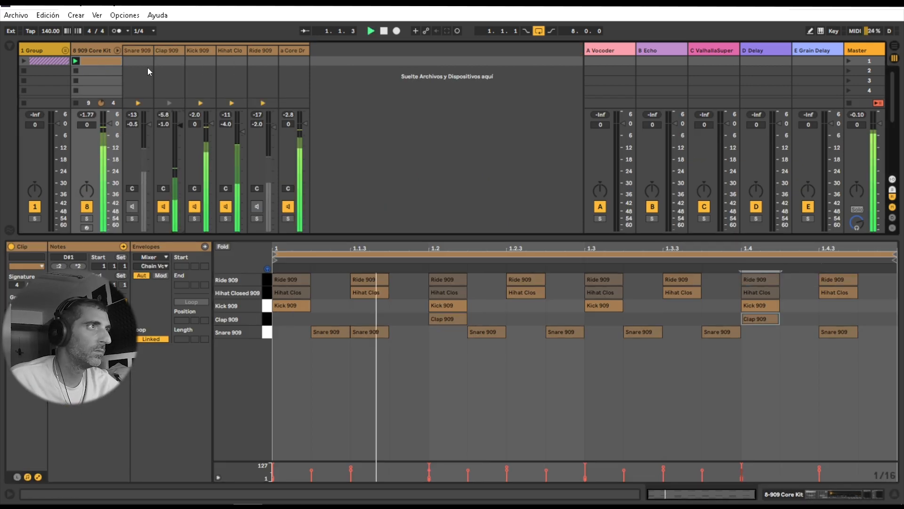
key(space)
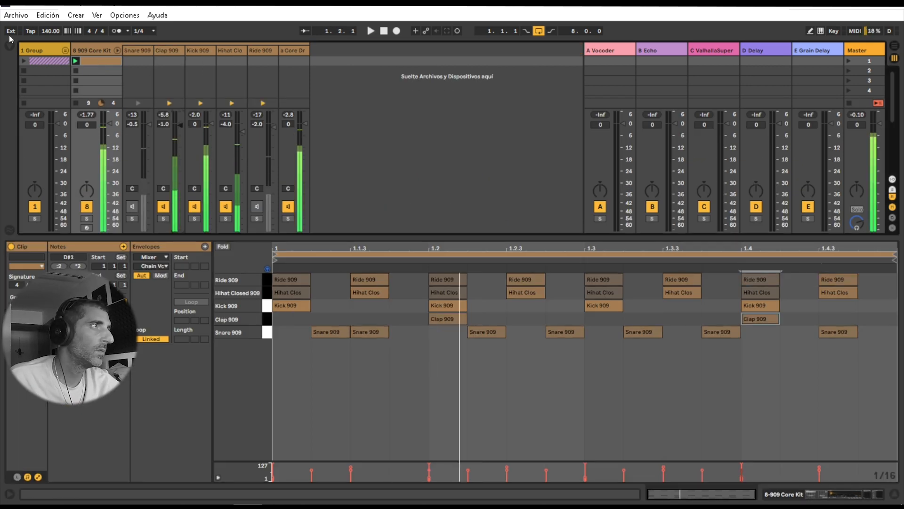
Give the soloed Clap 909 an EQ Eight with a 147 Hz low cut and a high cut, then unsolo it.
click(9, 46)
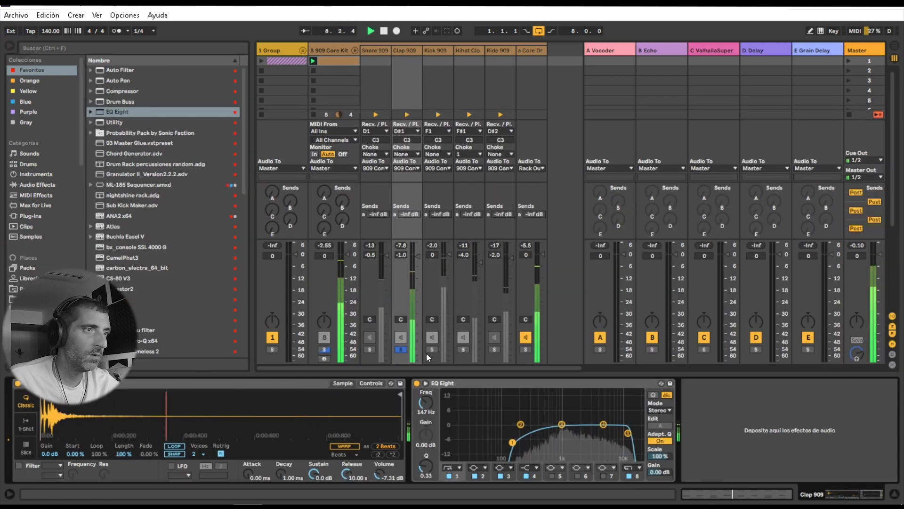
click(401, 349)
key(space)
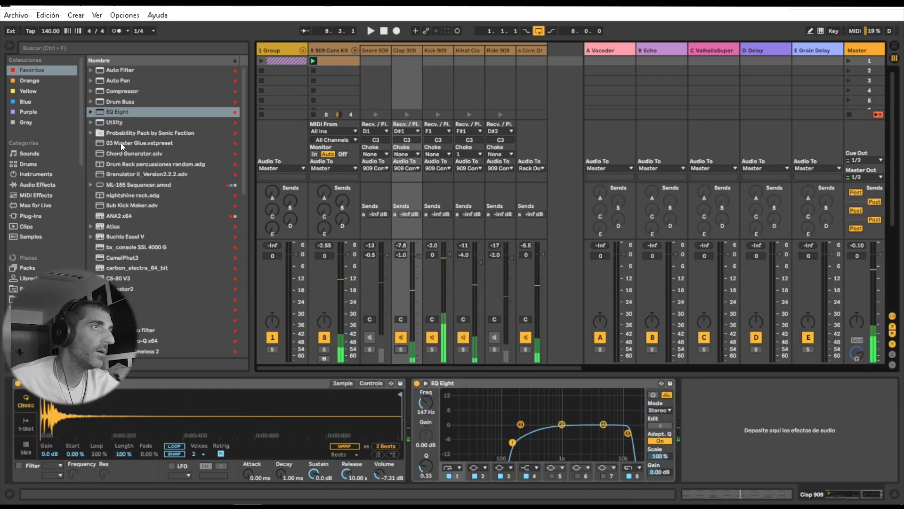
Set the kit's NightShine compressor to -7.2 dB threshold, 7.8:1 ratio, 4.6 ms attack, 220 ms release and auto make-up.
click(328, 49)
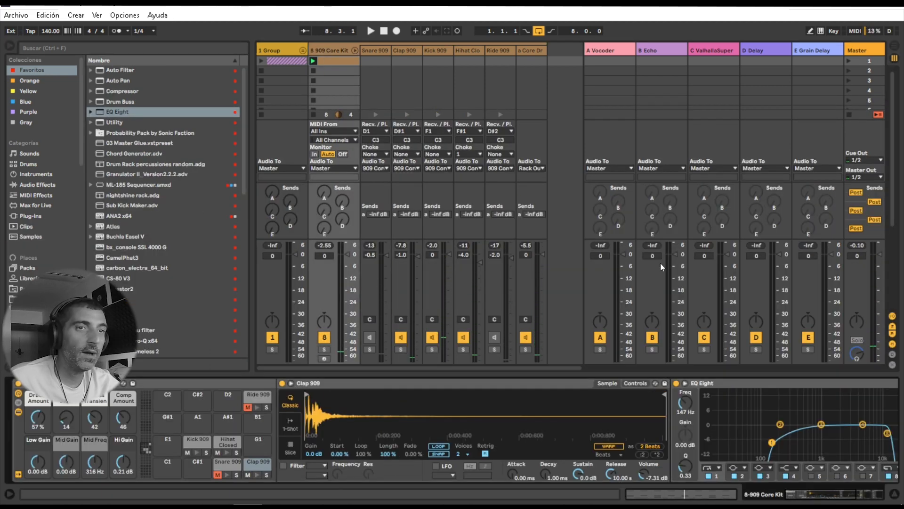
click(835, 493)
click(642, 382)
key(space)
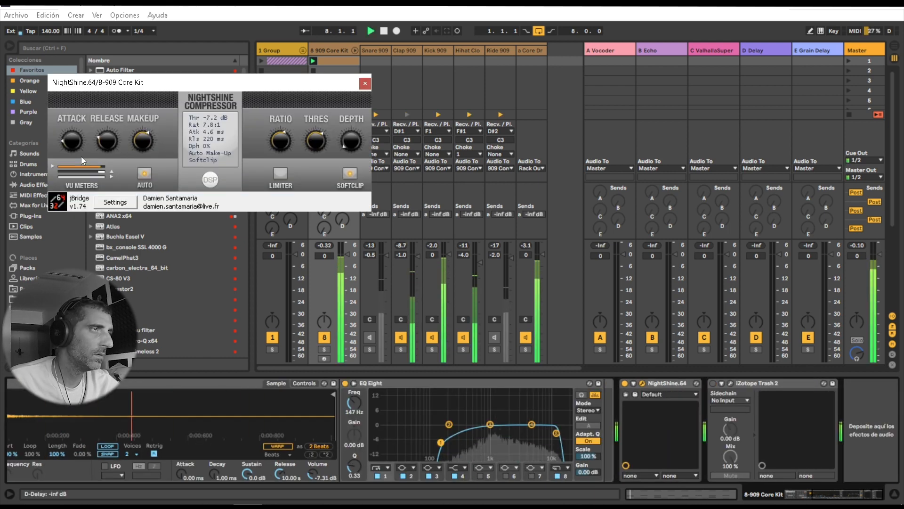
click(370, 89)
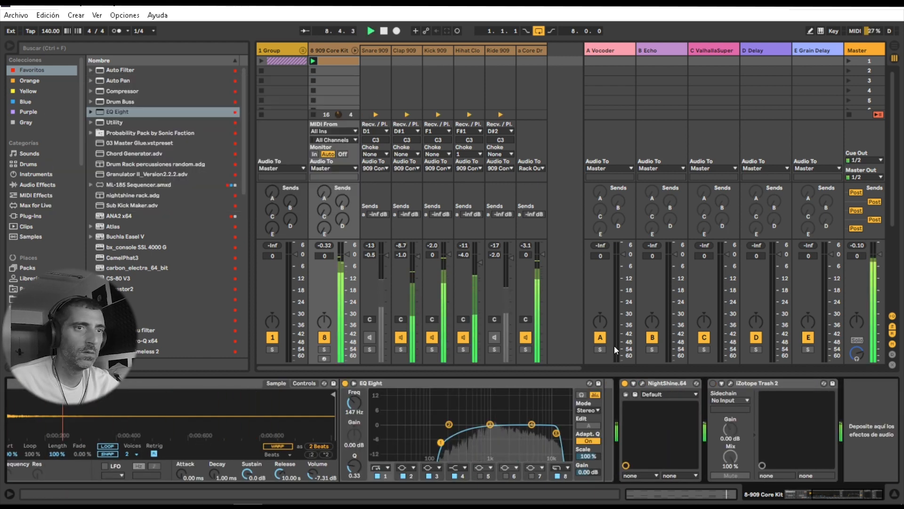
Insert an EQ Eight before NightShine.64 with a 2.85 dB boost at 44.5 Hz, and set the kit's volume to -5.2 dB.
click(626, 384)
click(626, 384)
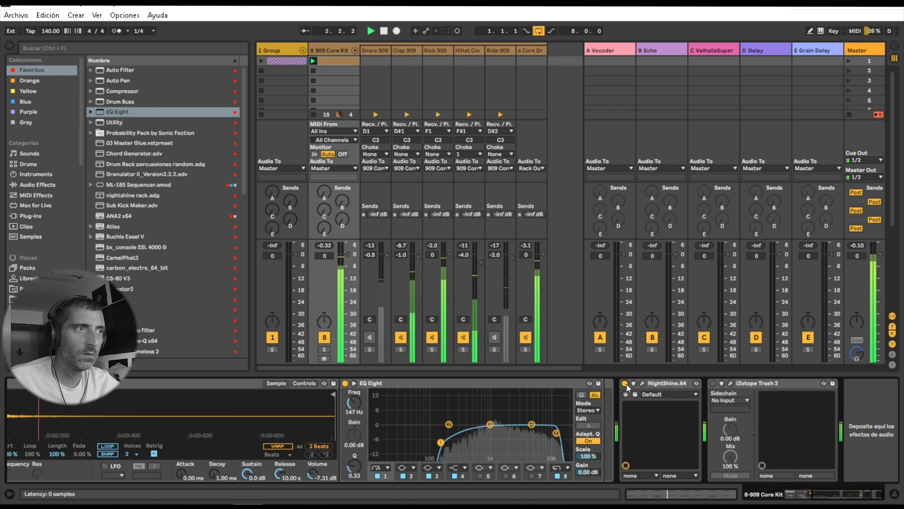
key(space)
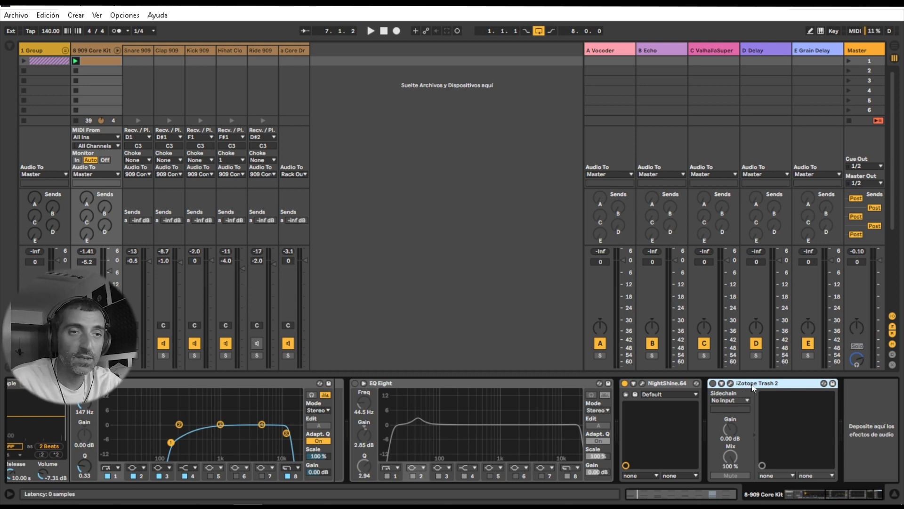
Replace iZotope Trash 2 with Supercharger GT after NightShine.64 on the 909 Core Kit, finding it by searching for "gt".
key(Delete)
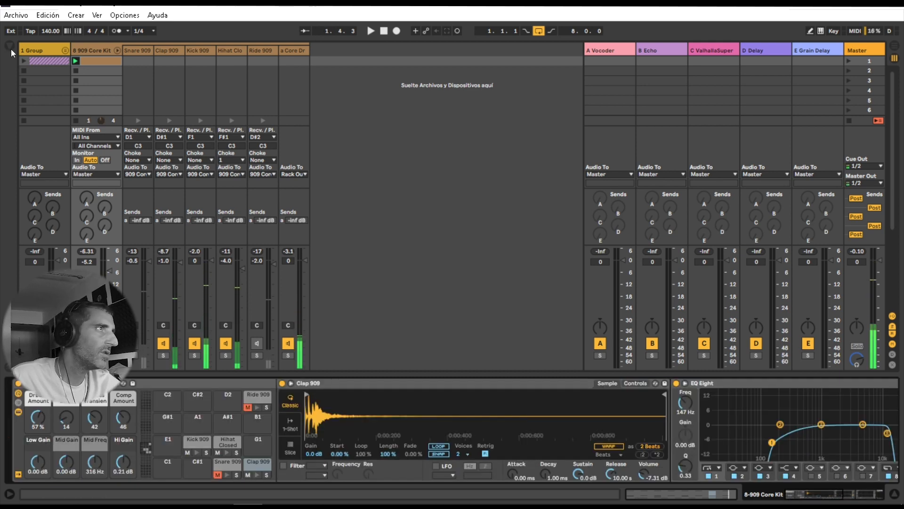
click(10, 46)
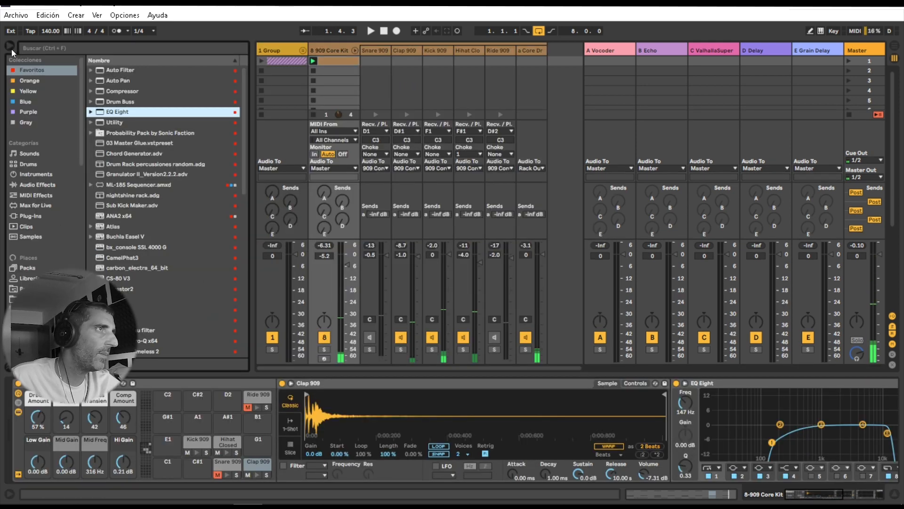
click(137, 48)
text(gt)
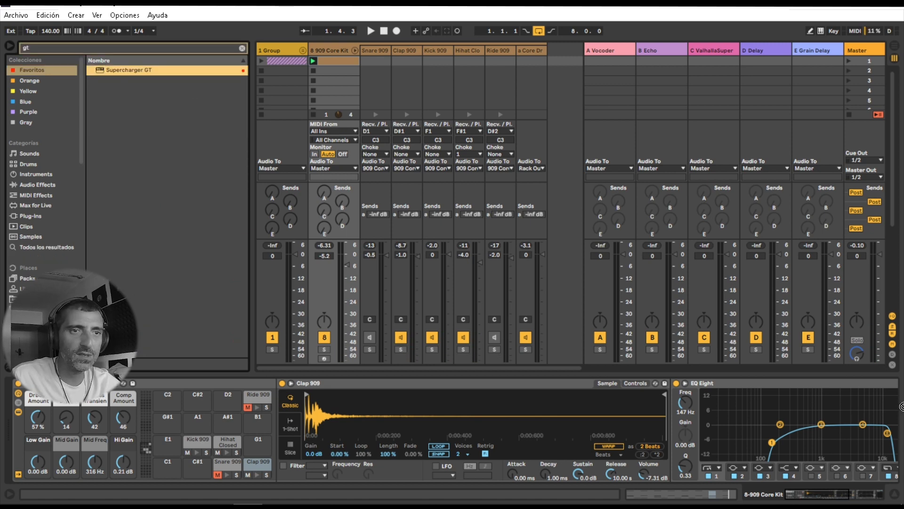
key(Return)
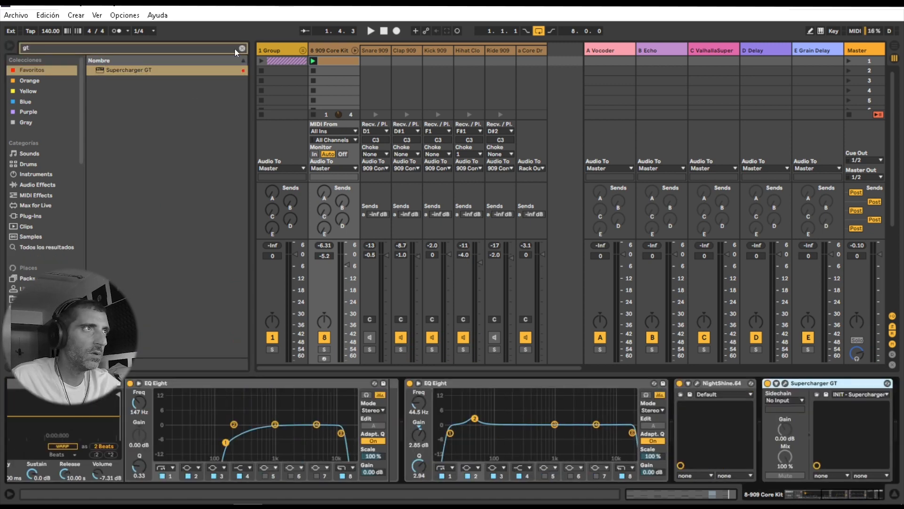
Raise Supercharger GT's saturation and set its Fat character amount to 3.35 while auditioning the groove, then close its window.
click(11, 46)
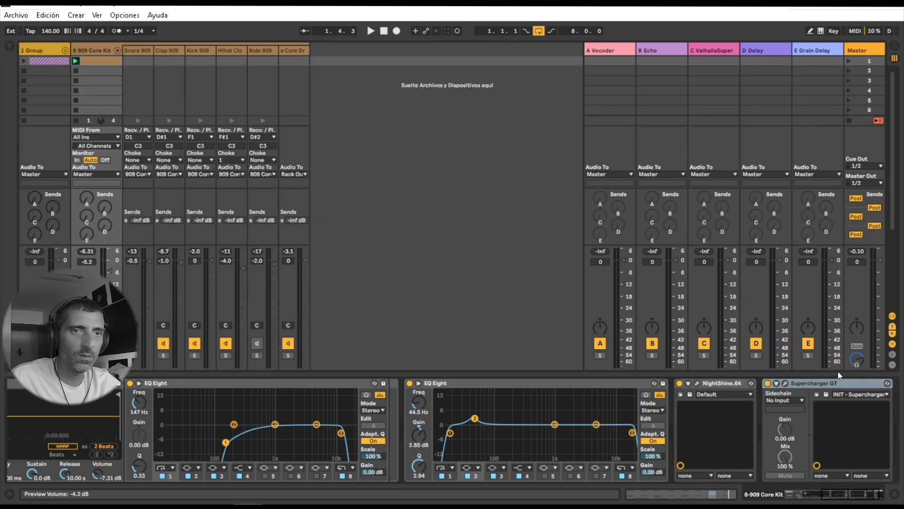
click(786, 380)
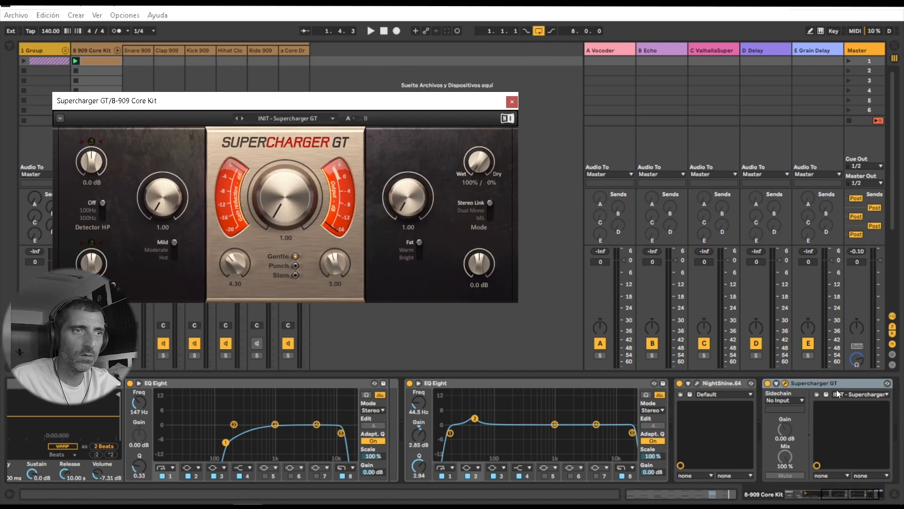
key(space)
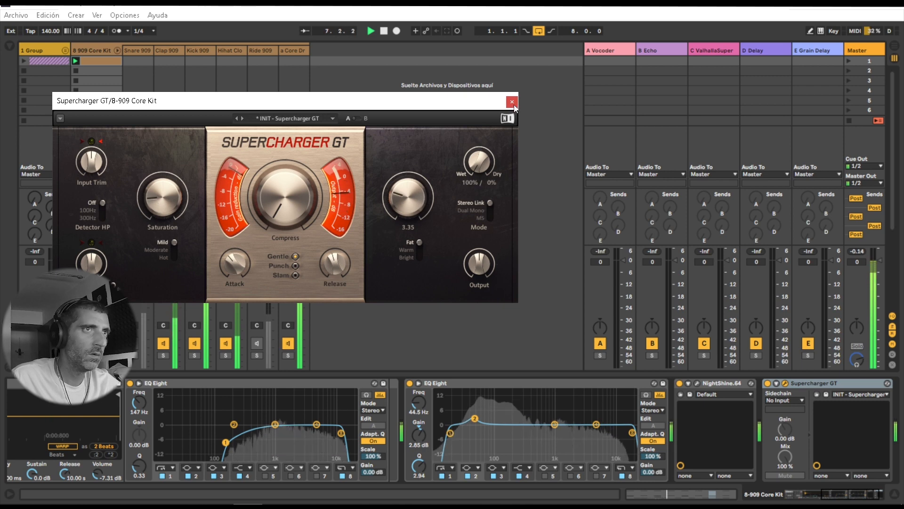
click(512, 102)
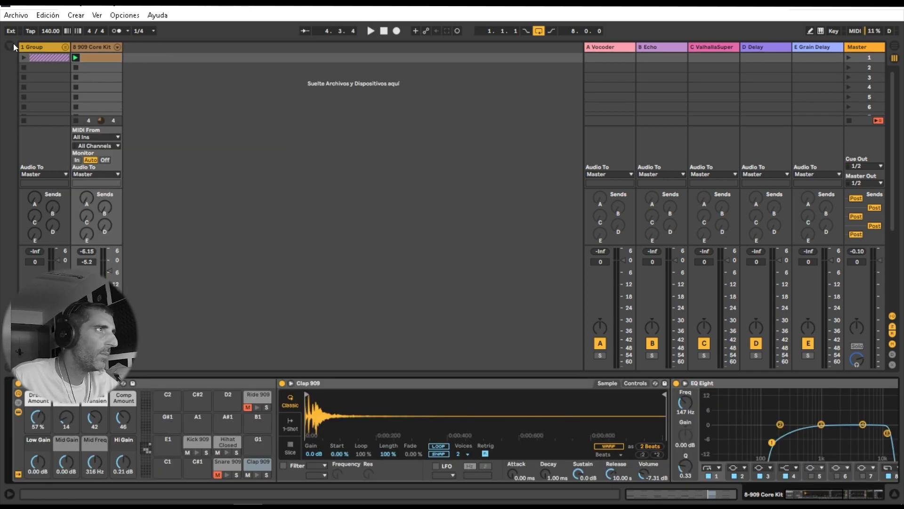
Search the Drums category for "shaker" and open the Shaker folder inside Drum Hits.
click(9, 46)
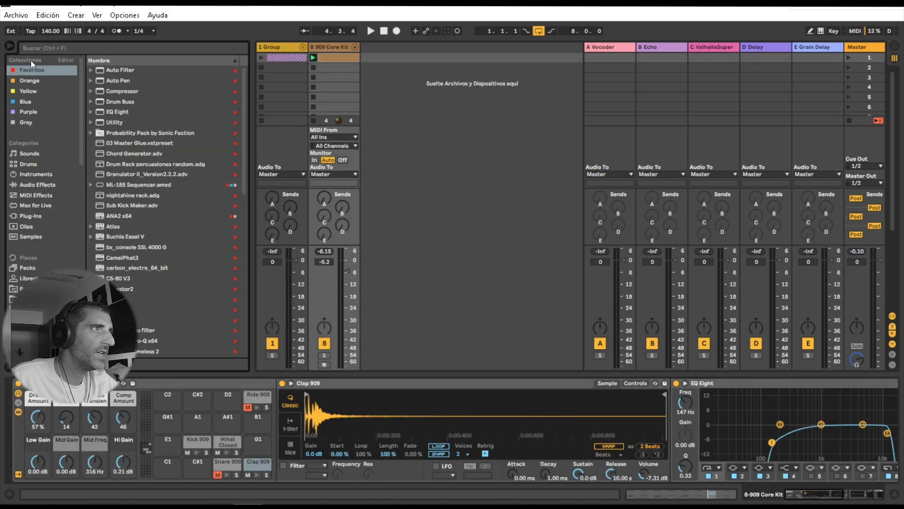
click(29, 164)
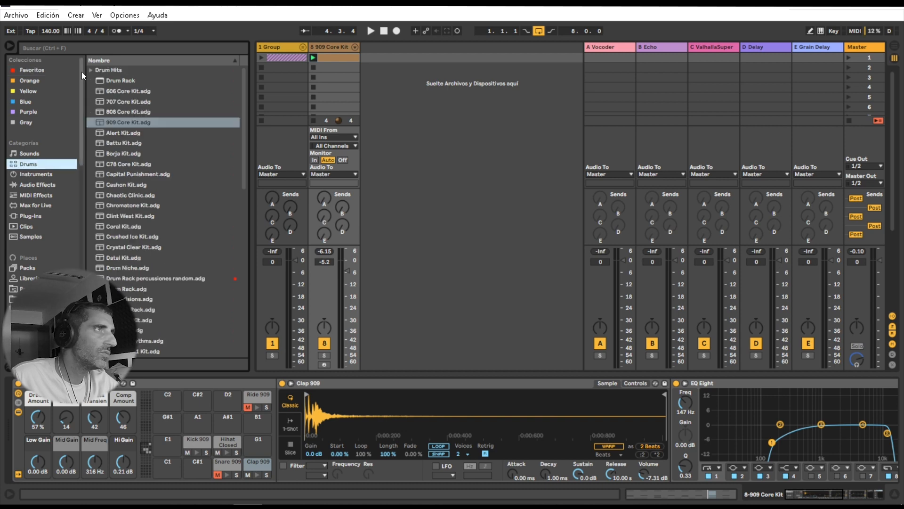
click(102, 44)
text(shake)
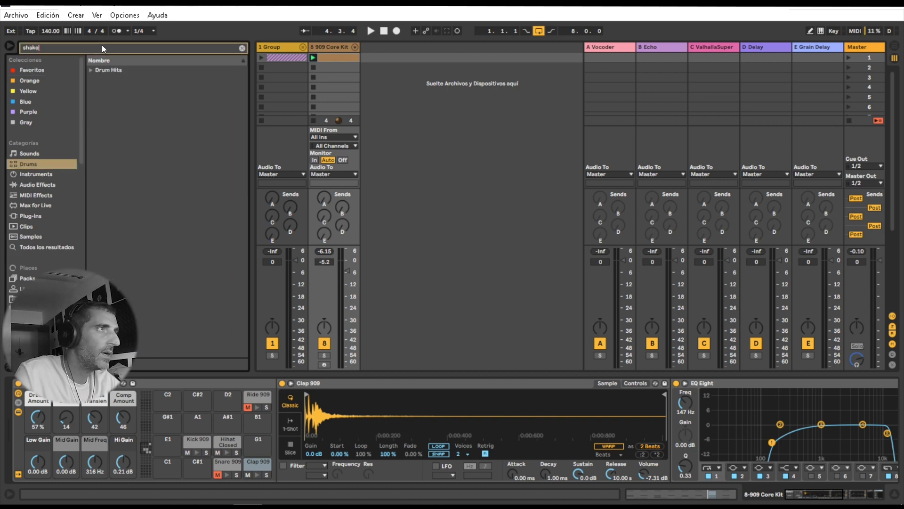
text(r)
click(92, 70)
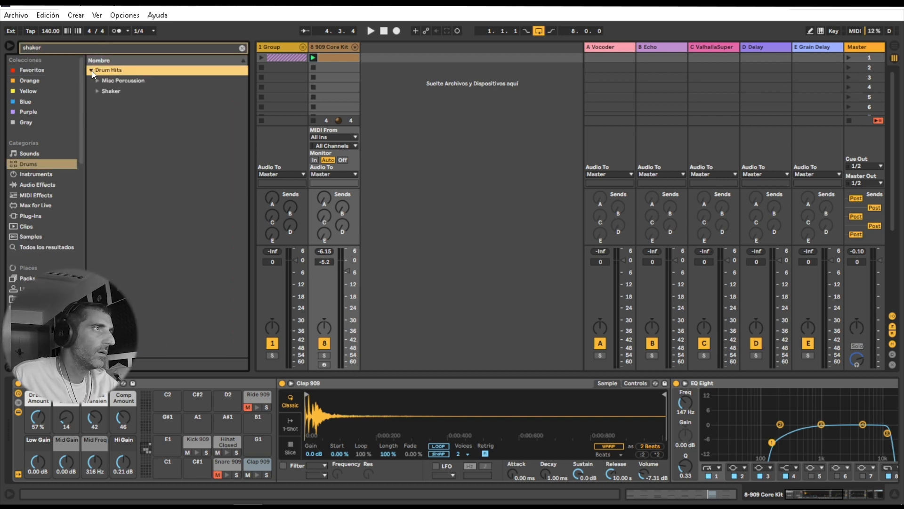
click(97, 90)
Audition the shaker samples, insert a MIDI track after the 909 Core Kit, and load Shaker Ironman.aif onto it.
click(125, 102)
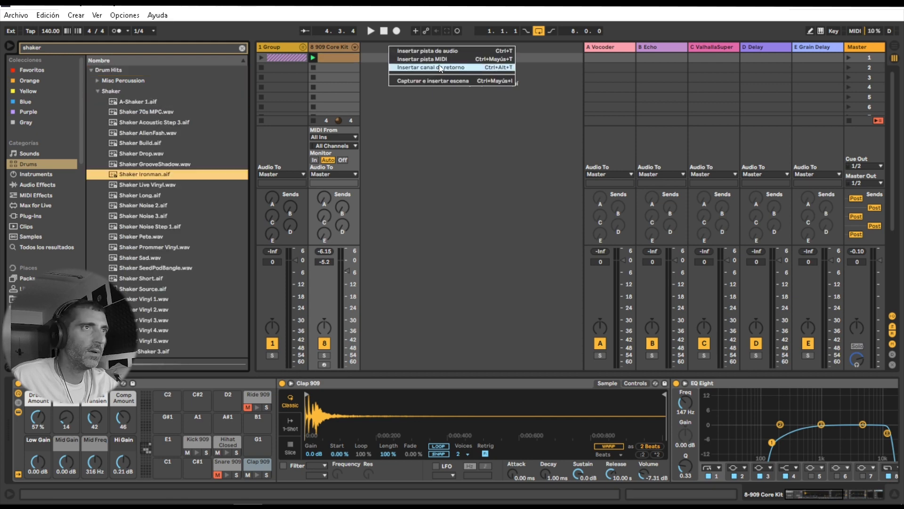
click(429, 59)
drag(171, 177, 211, 407)
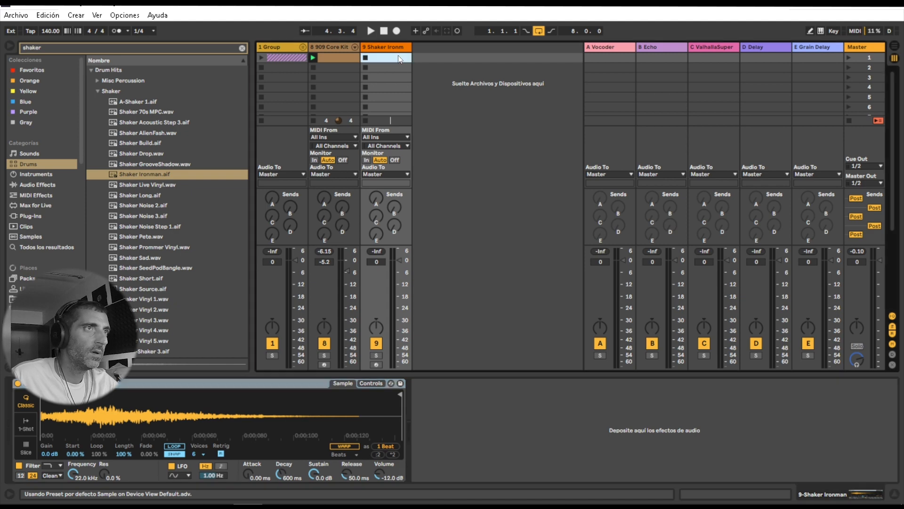
Create a MIDI clip on the shaker track with a C3 note at its start, enable Draw Mode, and shorten the loop to one beat.
key(ctrl+shift+m)
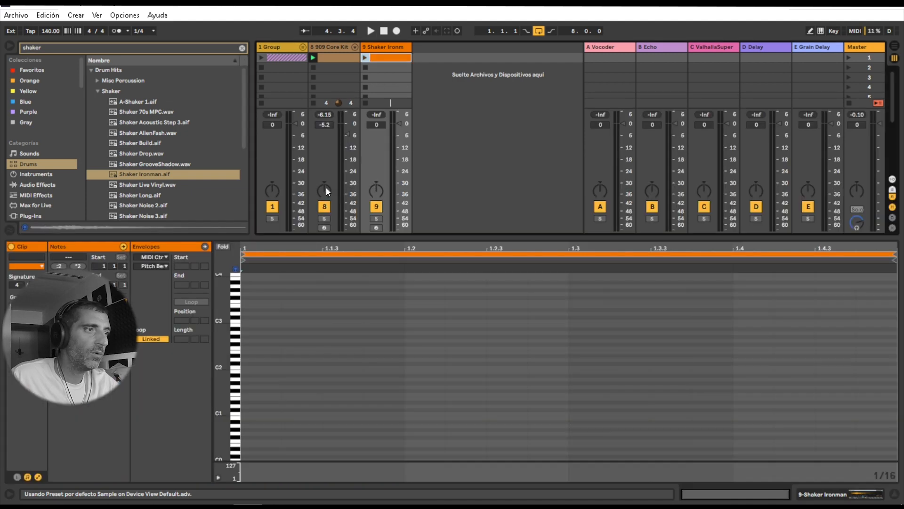
double_click(245, 322)
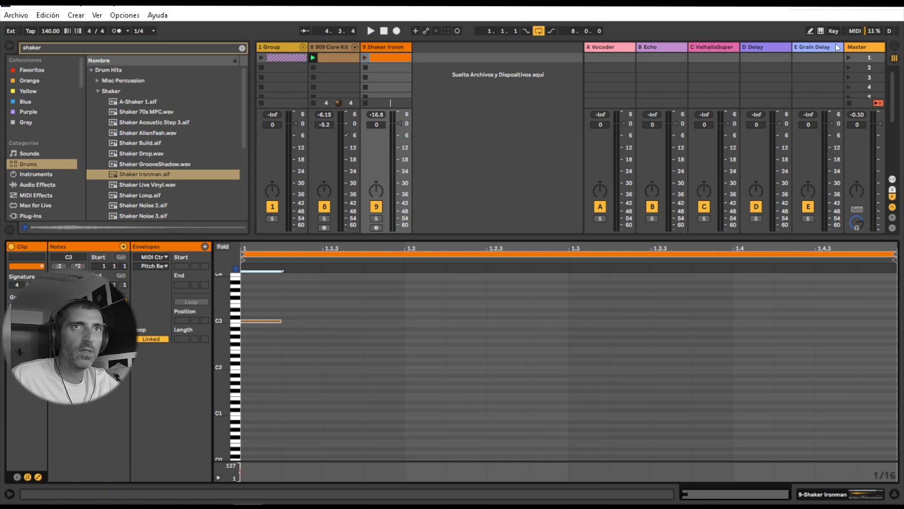
click(815, 31)
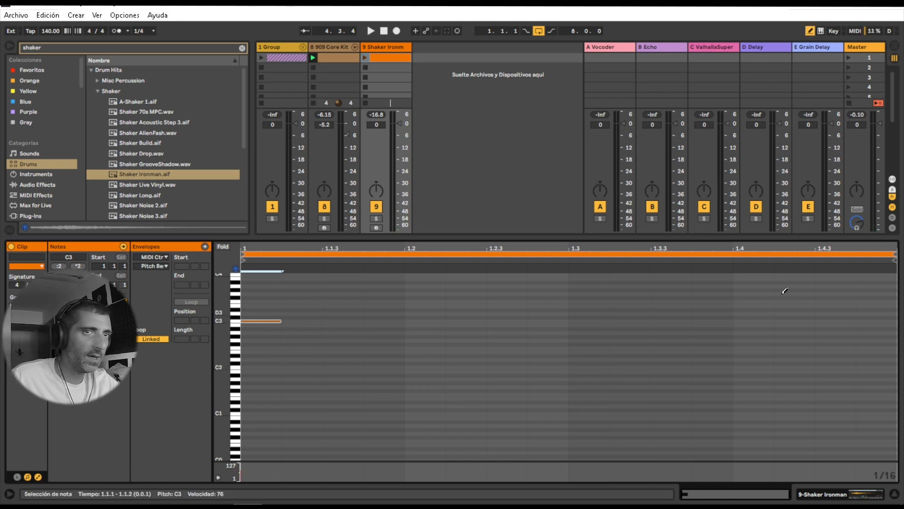
drag(894, 254, 404, 254)
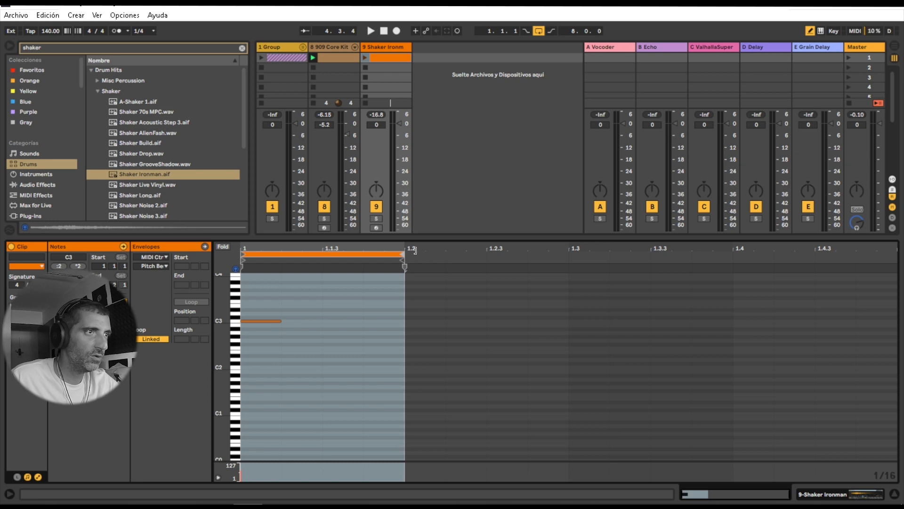
Fill the rest of the shaker's one-beat loop with consecutive 1/16 notes on C3.
click(242, 476)
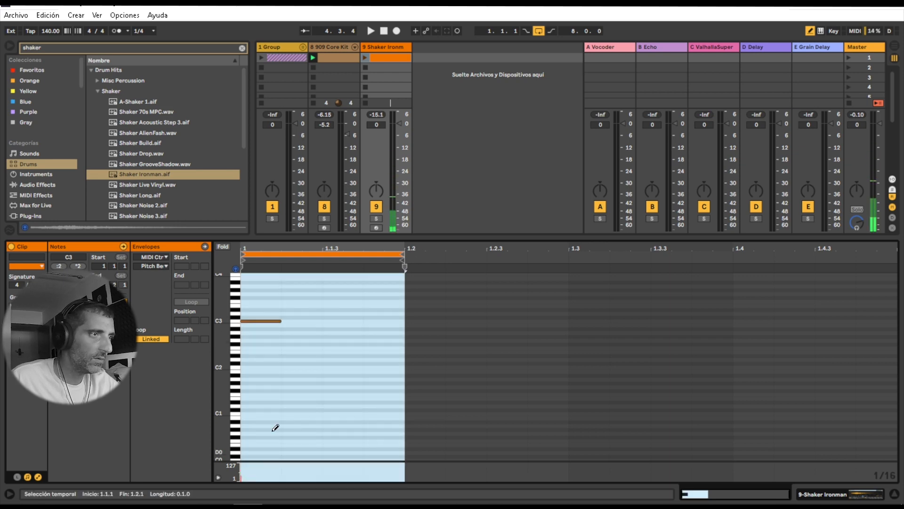
click(307, 320)
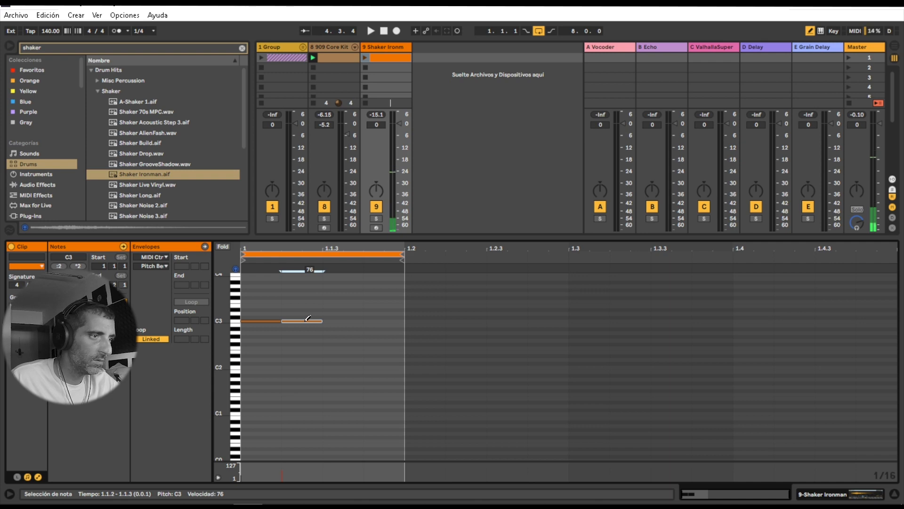
key(ctrl+d)
key(ctrl+d)
Solo the shaker track and launch its clip to audition the pattern, stopping playback when done.
click(376, 218)
key(space)
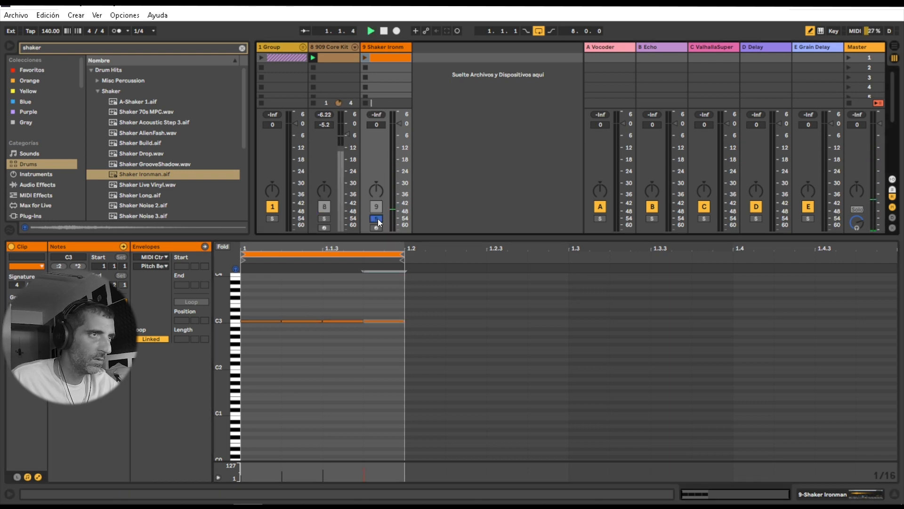
click(366, 58)
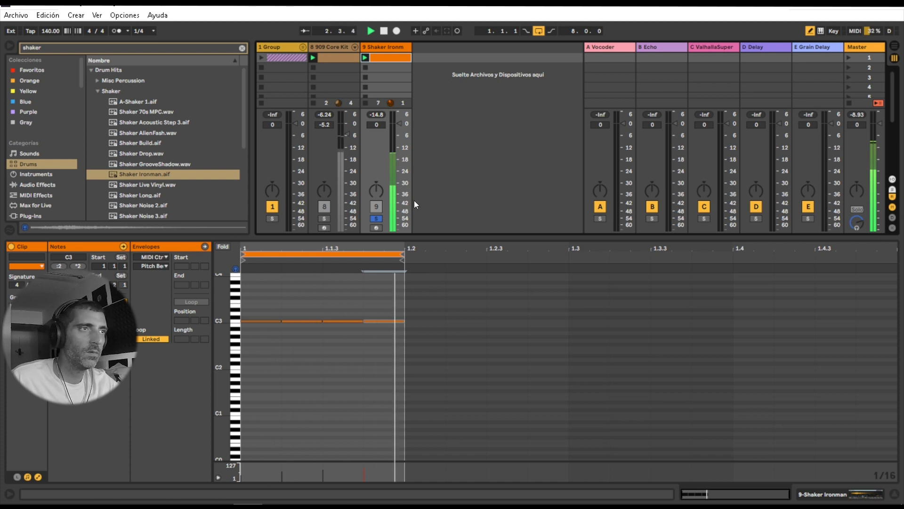
key(space)
Clear the browser search and add an EQ Eight from the Favoritos collection to the shaker track.
click(242, 48)
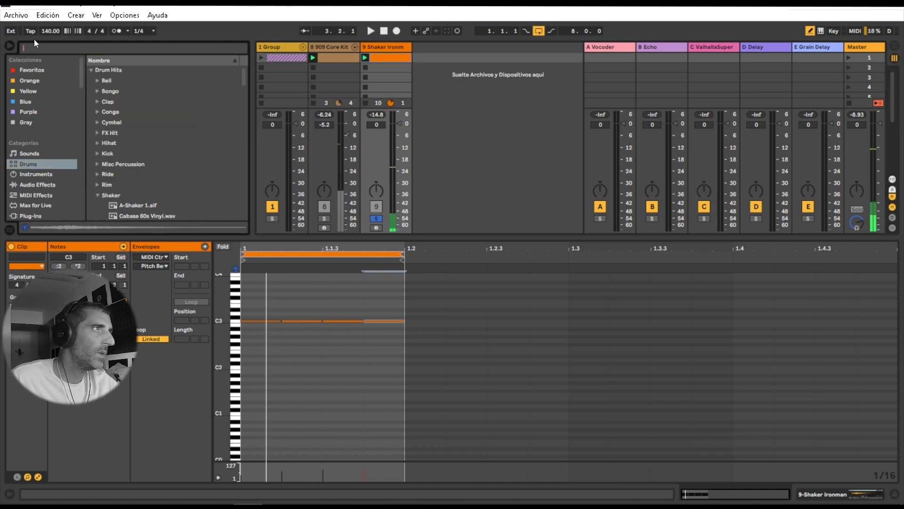
click(12, 48)
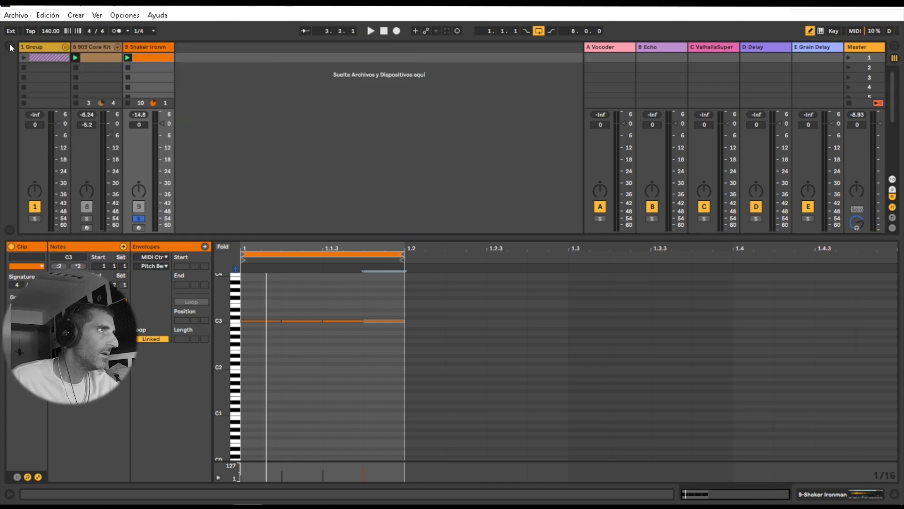
click(10, 45)
click(44, 72)
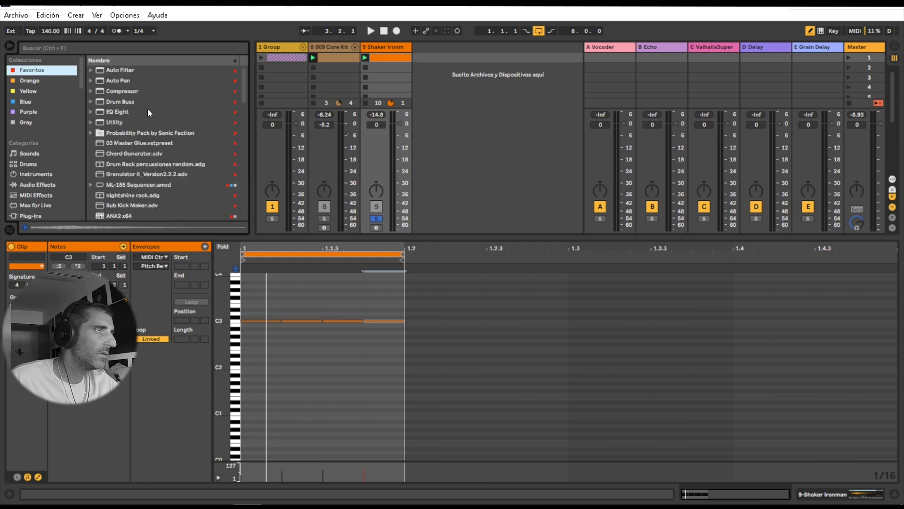
double_click(120, 110)
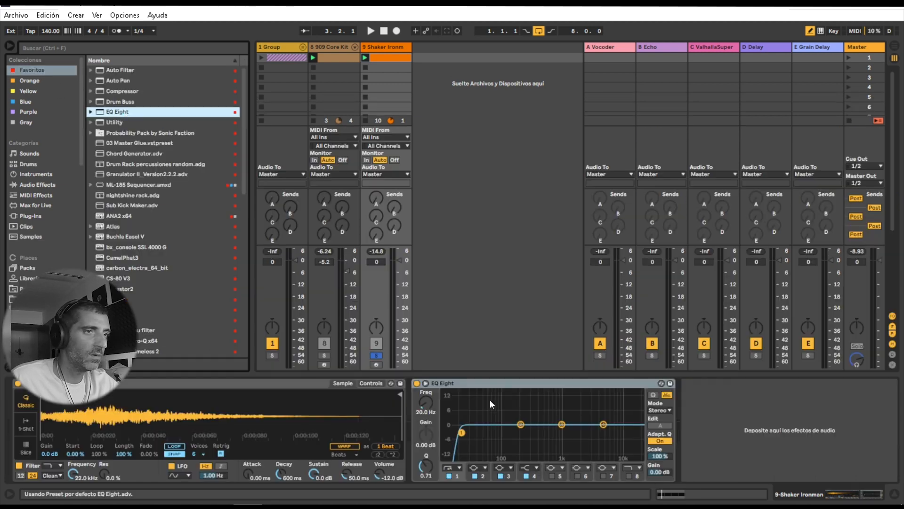
Set the shaker EQ Eight's low-cut band 1 to 1.70 kHz during playback and enable the high-cut band 8.
key(space)
drag(461, 433, 571, 431)
click(630, 475)
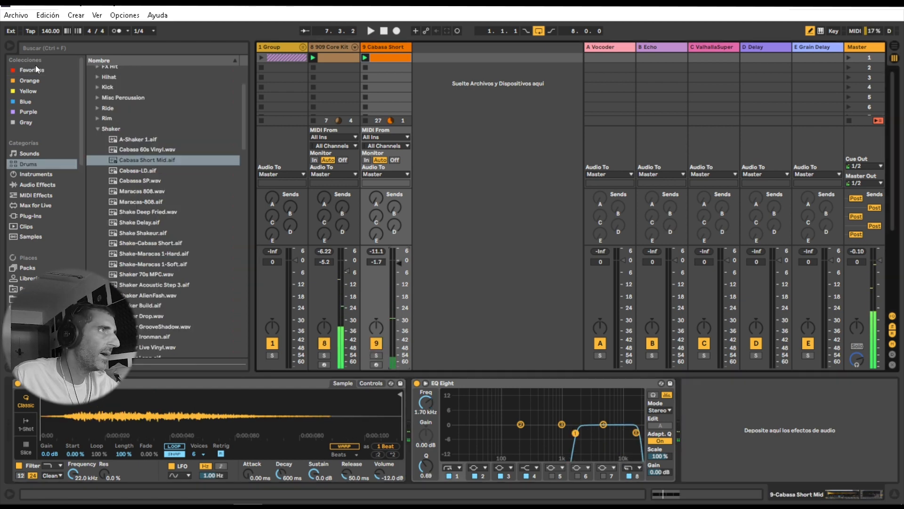
Add Auto Pan after EQ Eight on the cabasa track with a 65.9% amount and 1/4 rate, auditioning the groove.
click(36, 68)
drag(121, 80, 601, 347)
drag(600, 347, 698, 438)
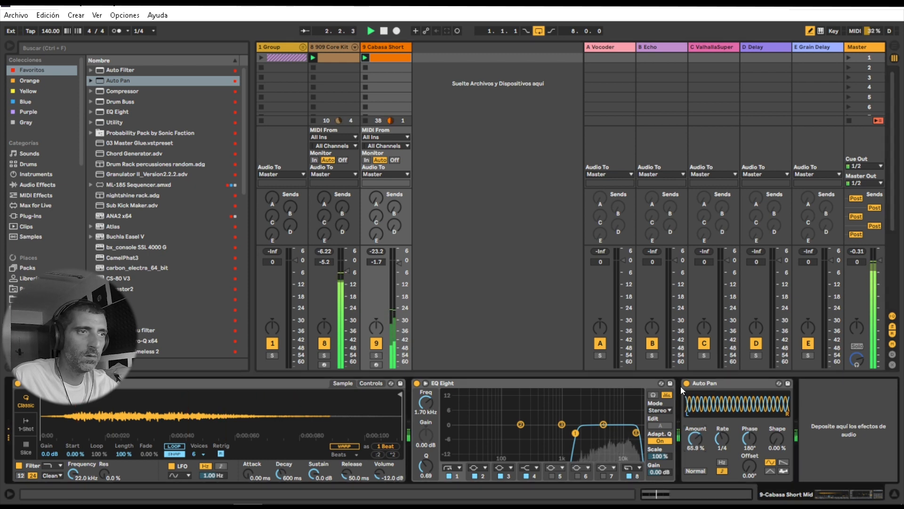
key(space)
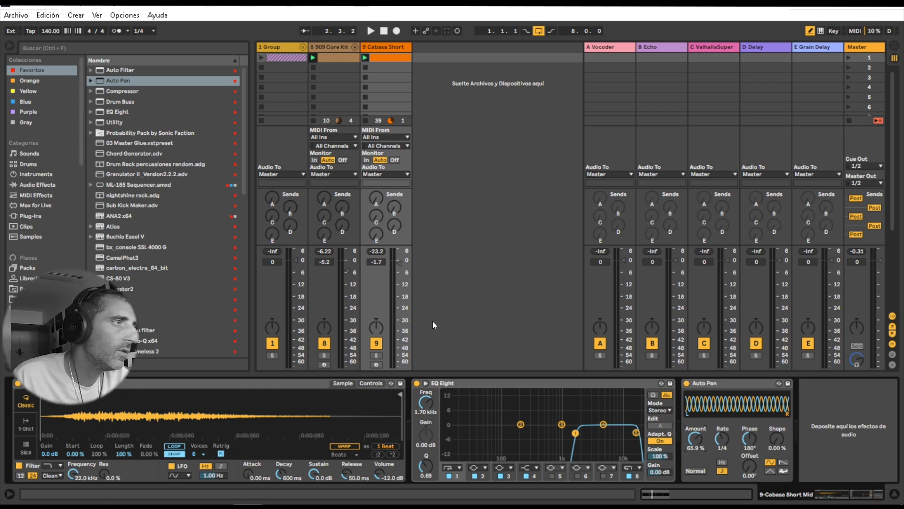
Insert a MIDI track after the cabasa track and load the Analog instrument into the set.
right_click(440, 49)
click(468, 63)
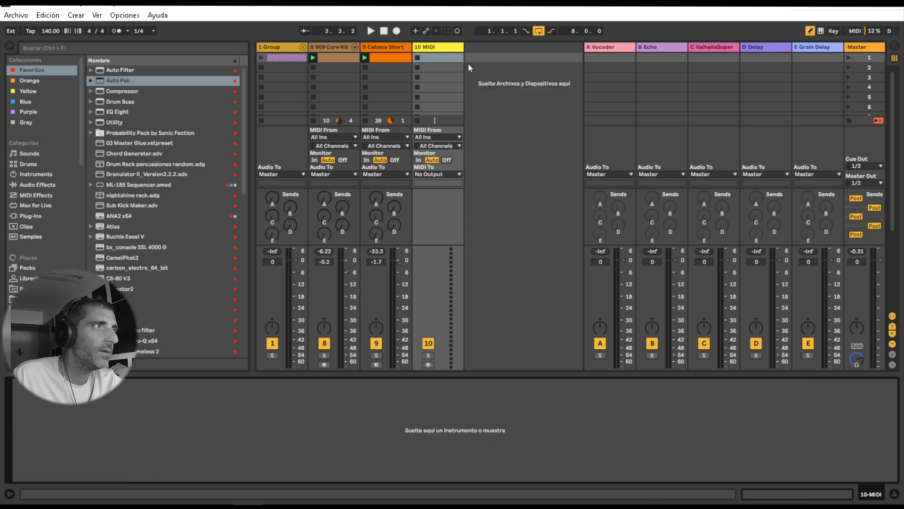
click(35, 175)
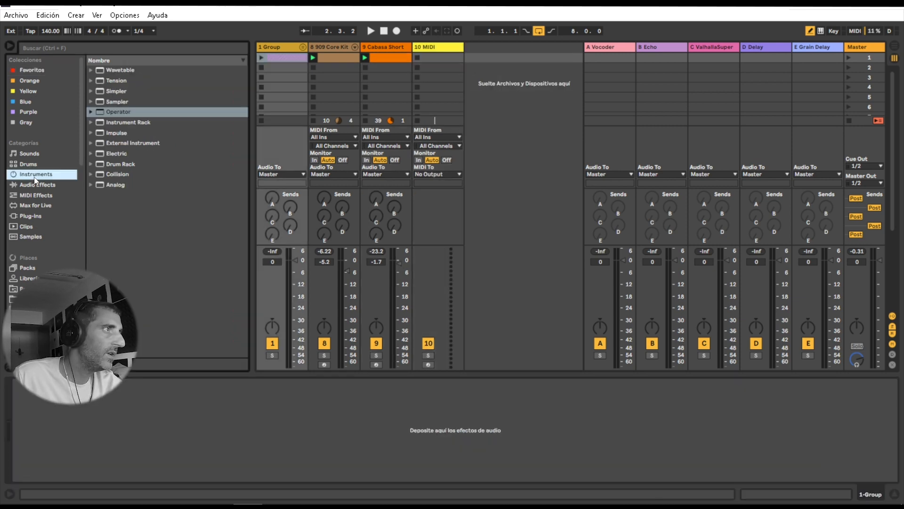
double_click(116, 185)
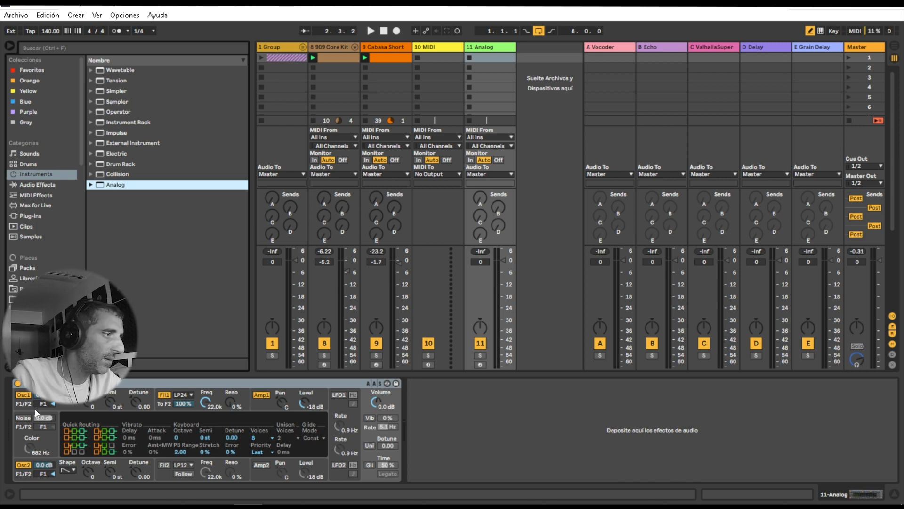
Switch off Analog's Osc2 and set Osc1's semitone offset to 3 st, auditioning the soloed line.
click(23, 466)
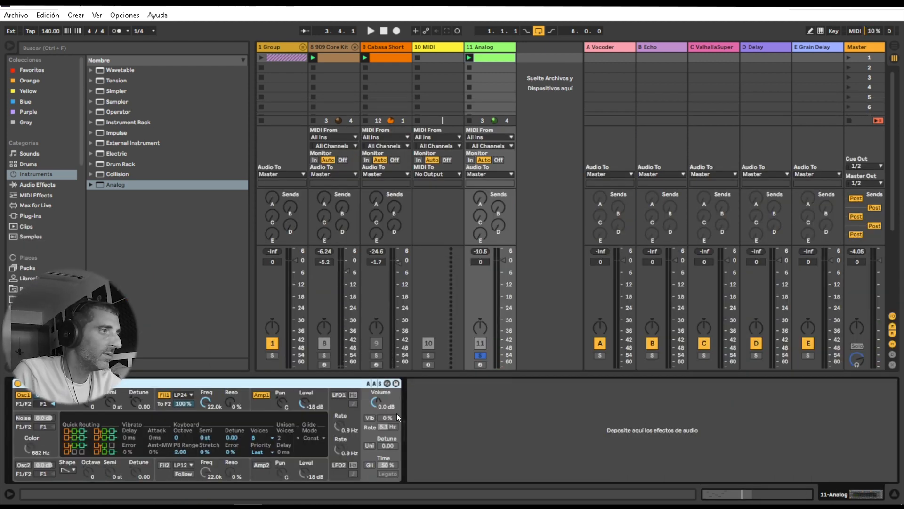
click(89, 406)
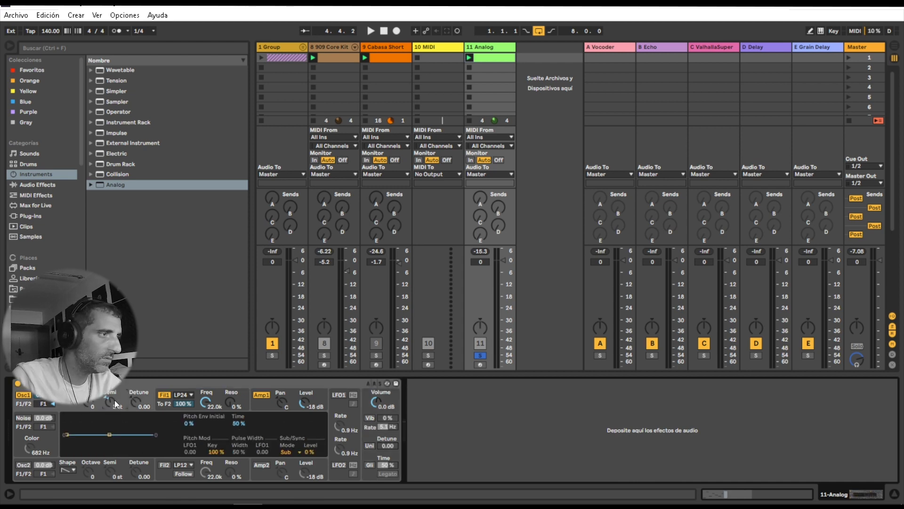
key(space)
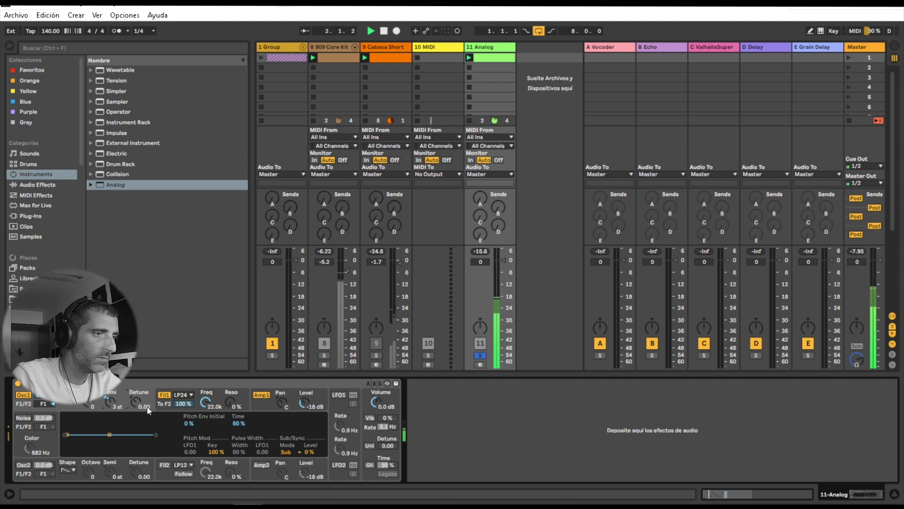
key(space)
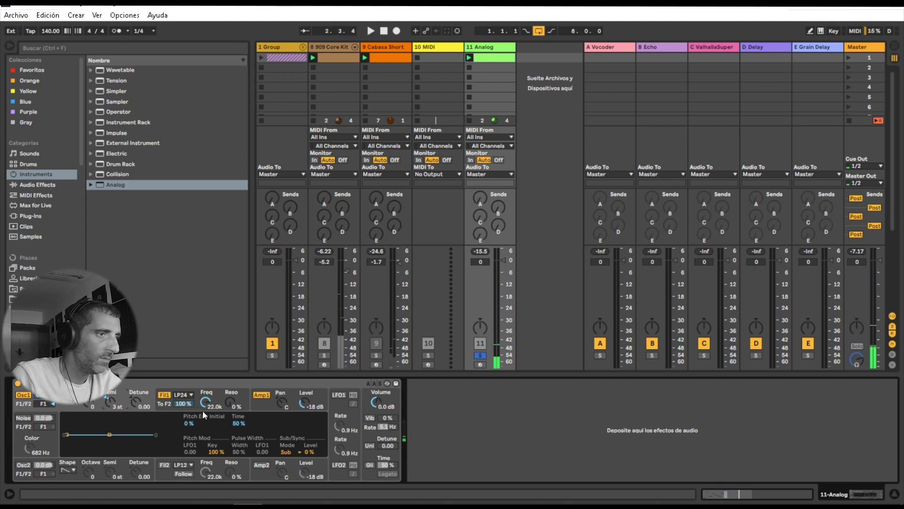
Set Analog's voices to Mono, audition the line, and enable glide with a 30% time.
click(366, 410)
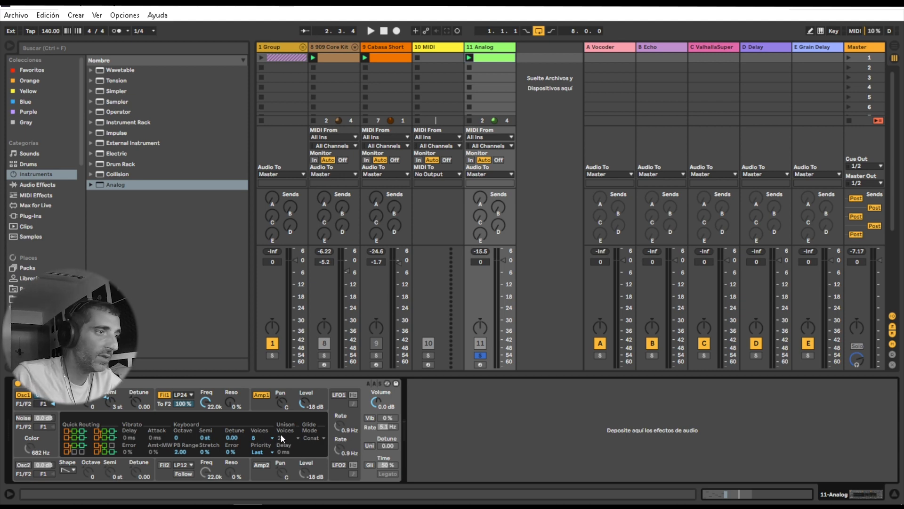
click(260, 439)
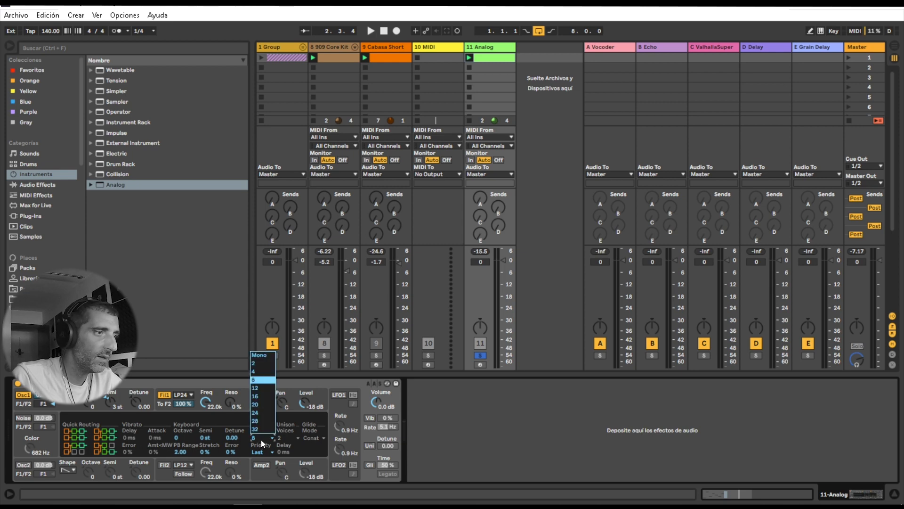
click(258, 353)
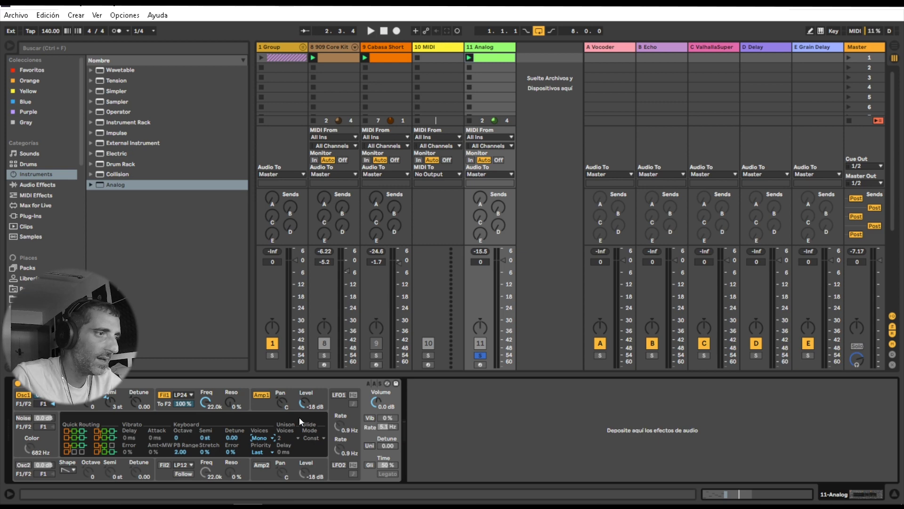
key(space)
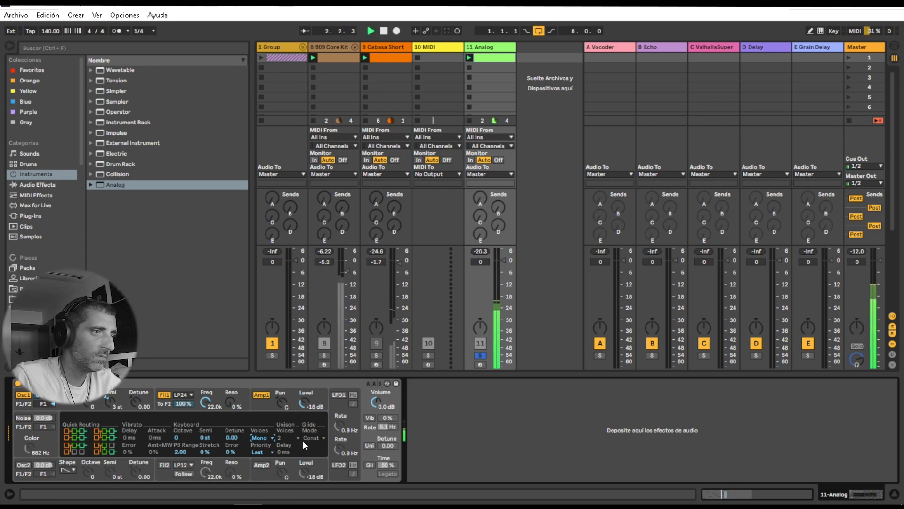
key(space)
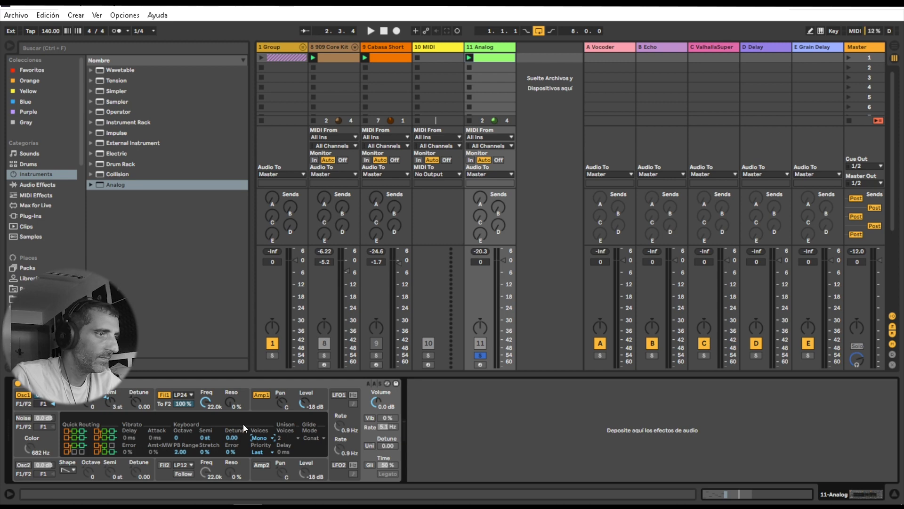
click(370, 465)
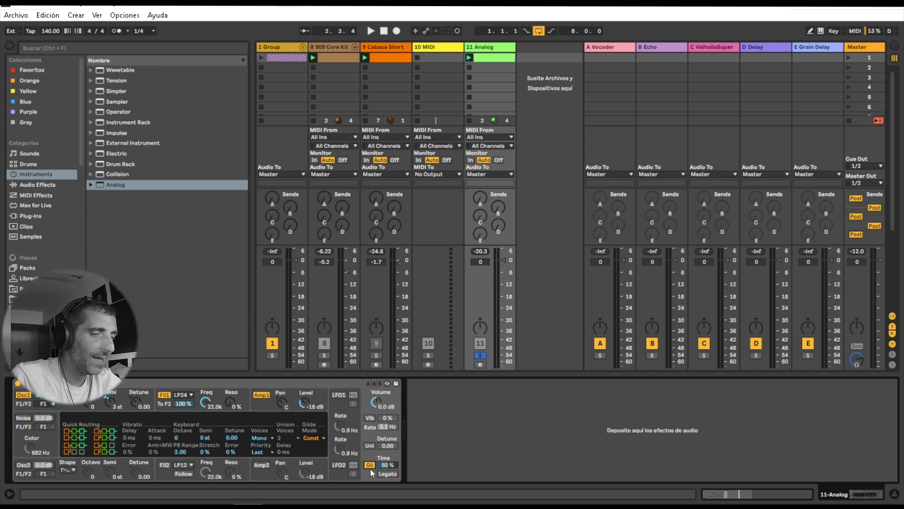
drag(389, 467, 389, 470)
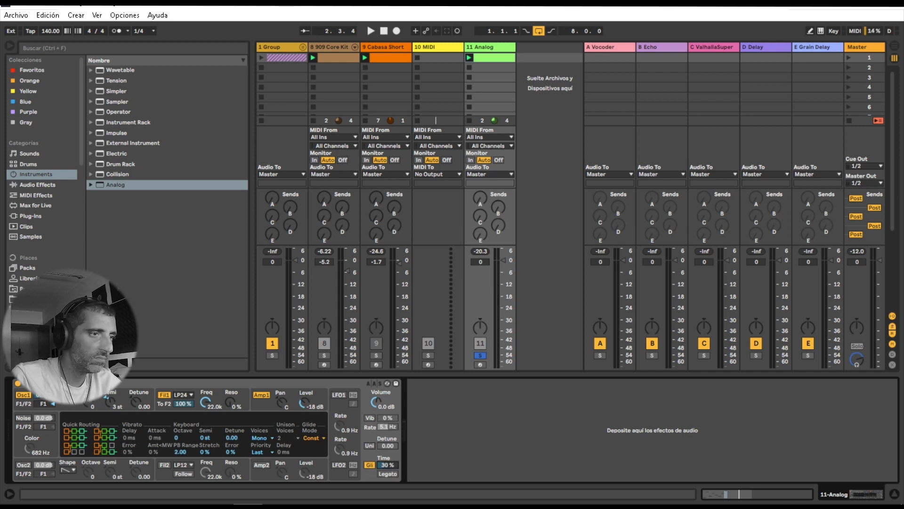
Lengthen the A#3 note, both G3 notes and the first C#3 note in the Analog clip to overlap the following notes, auditioning the glide.
key(space)
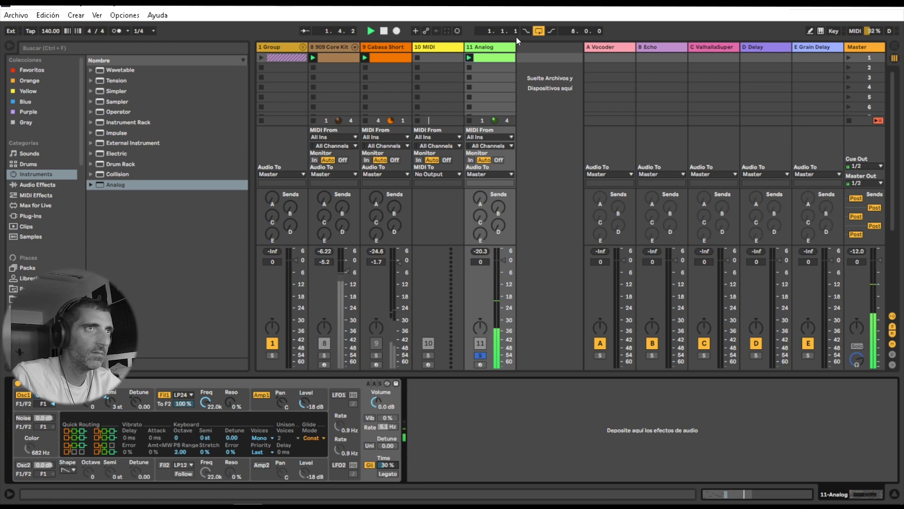
key(shift+Tab)
key(space)
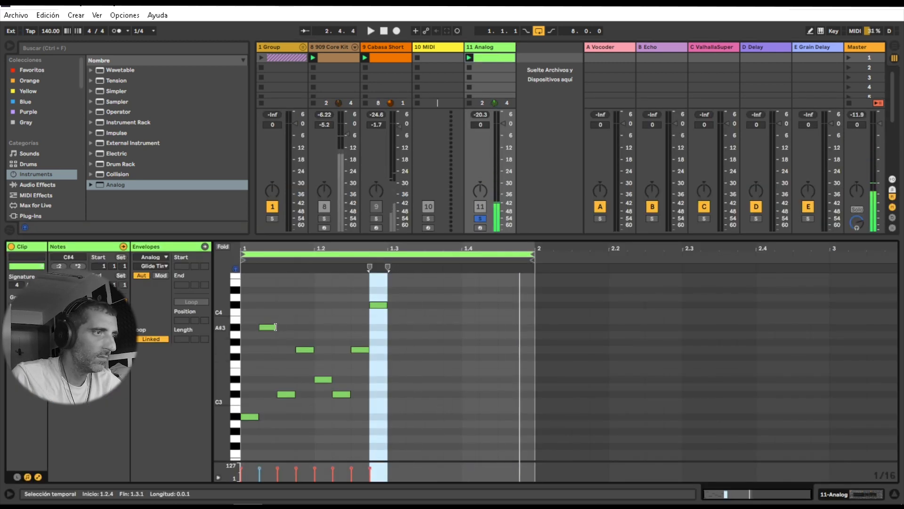
drag(276, 327, 376, 349)
click(369, 350)
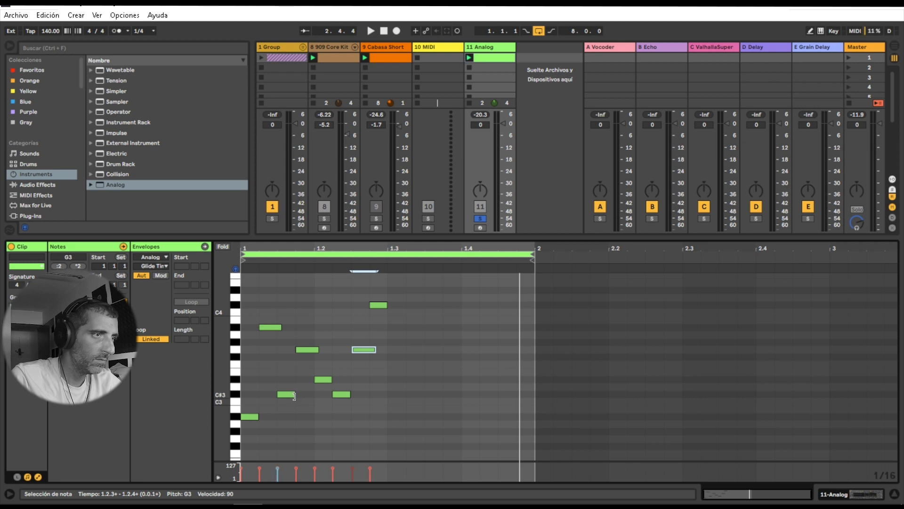
drag(294, 396, 301, 396)
key(space)
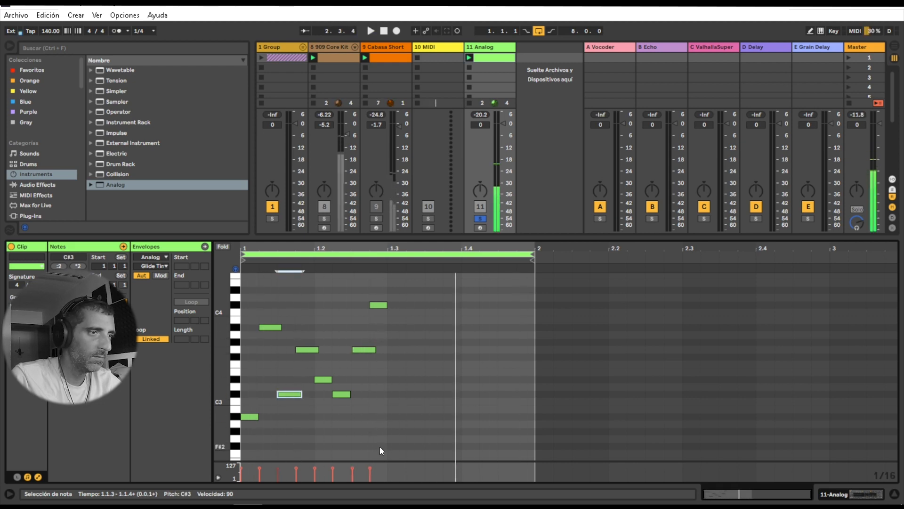
Duplicate the whole eight-note phrase into the second half of the bar, reverse the copy, and audition the line.
drag(381, 451, 234, 270)
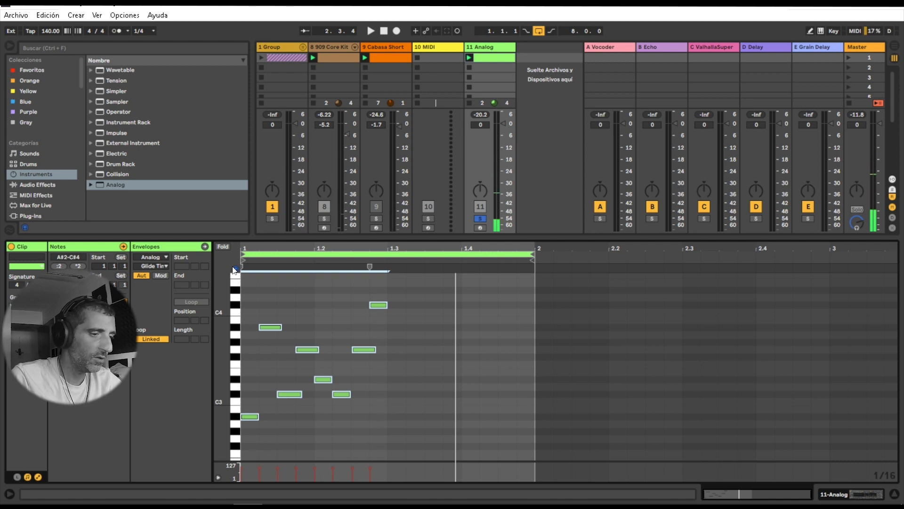
key(ctrl+d)
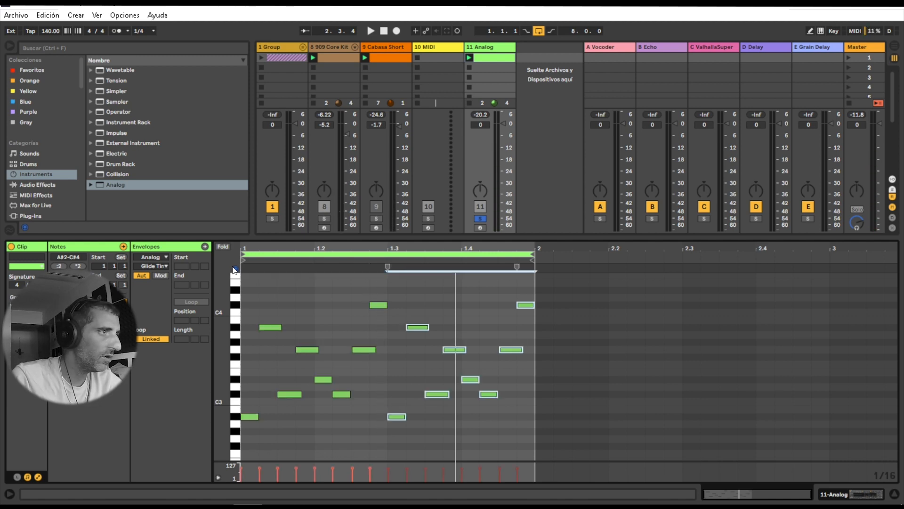
click(58, 275)
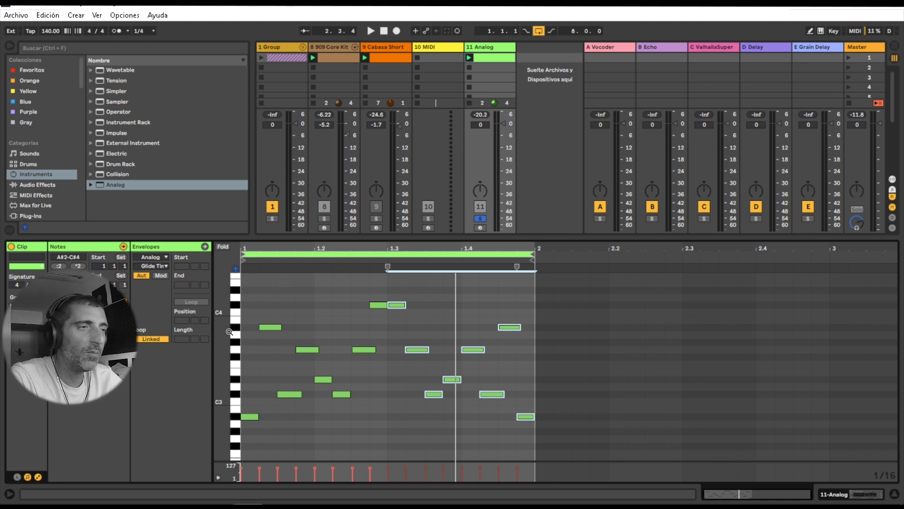
key(space)
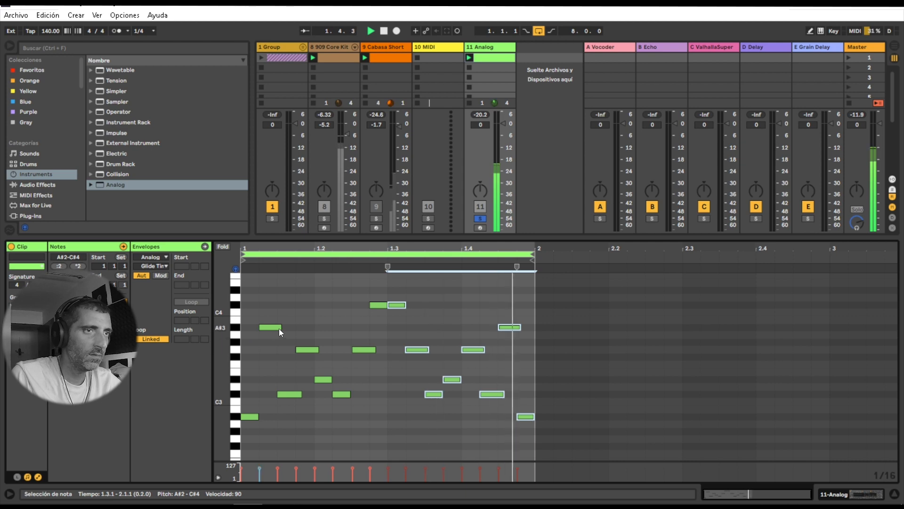
drag(533, 237, 533, 346)
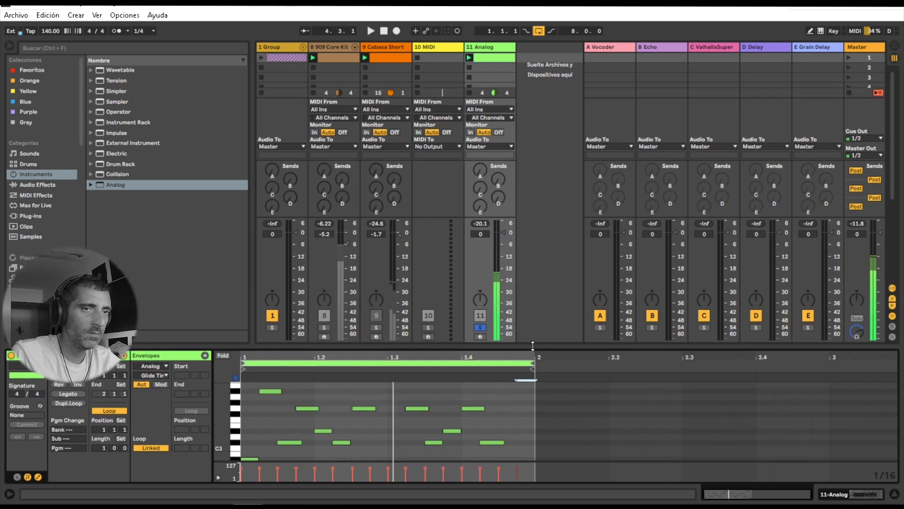
key(space)
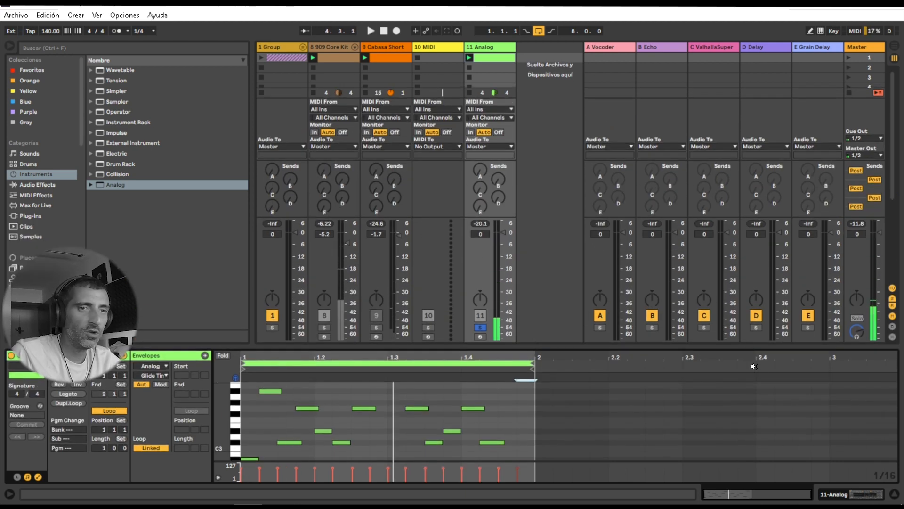